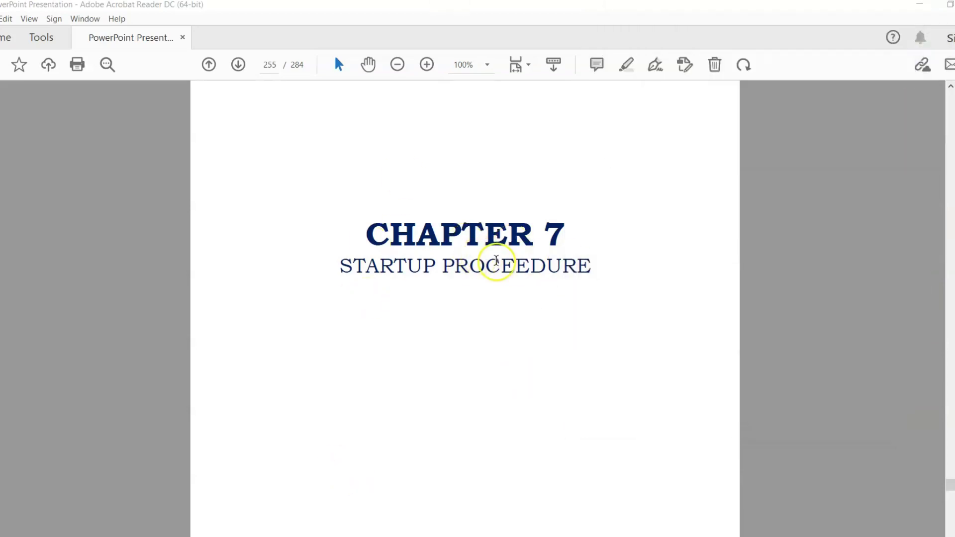
Scroll the manual from the Chapter 7 title to page 256's motor and encoder cable diagrams.
scroll(441, 303, down, 10)
scroll(453, 291, down, 10)
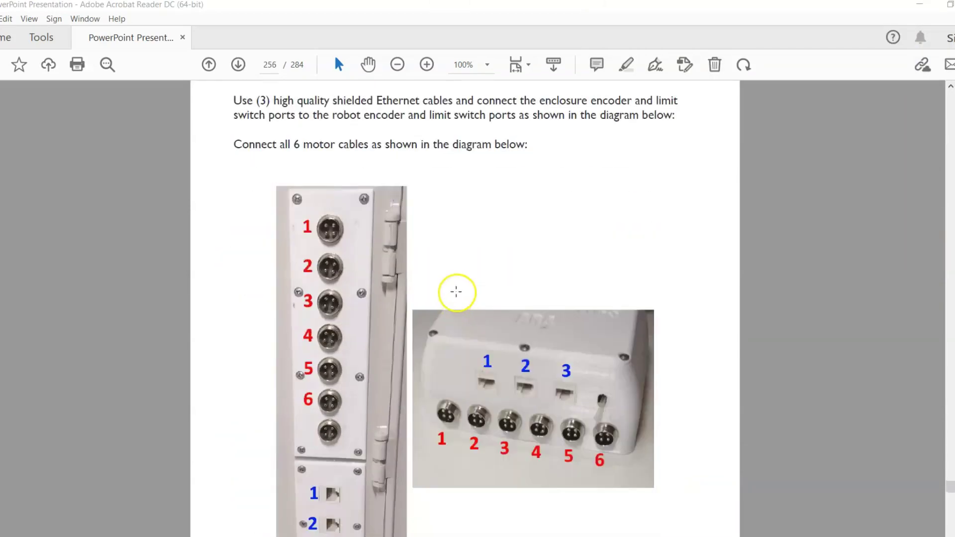
scroll(454, 281, up, 3)
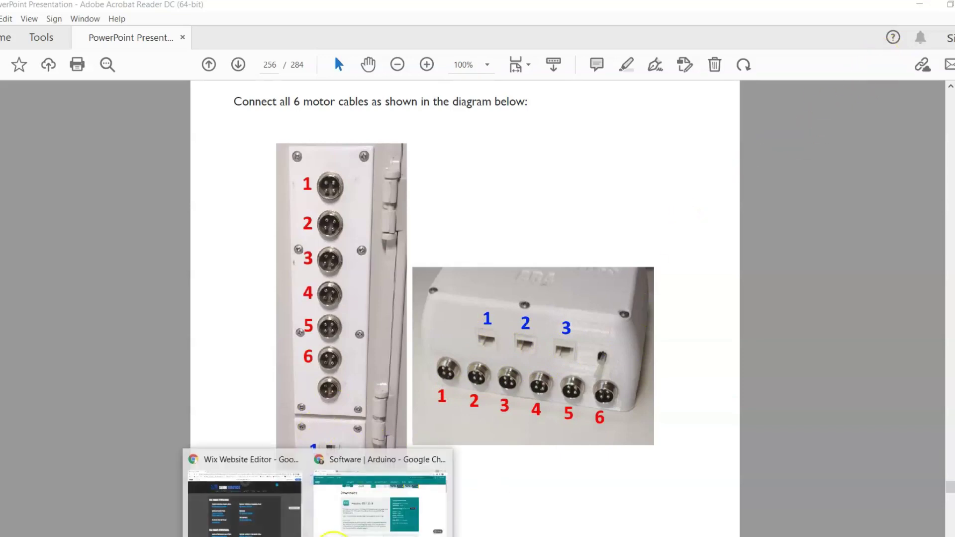
Download the Arduino IDE 1.8.19 Windows installer from arduino.cc using Just Download, with no donation.
click(337, 531)
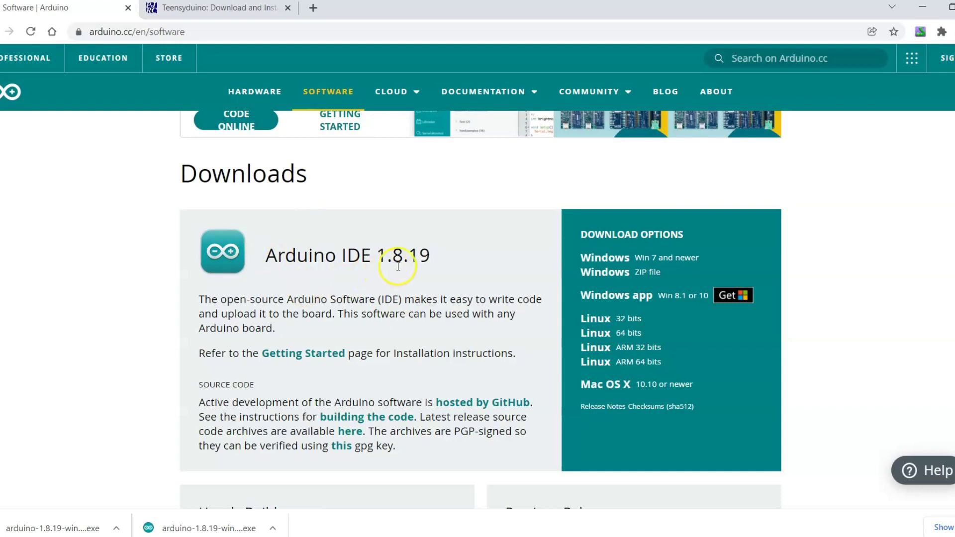
click(424, 248)
drag(437, 254, 378, 256)
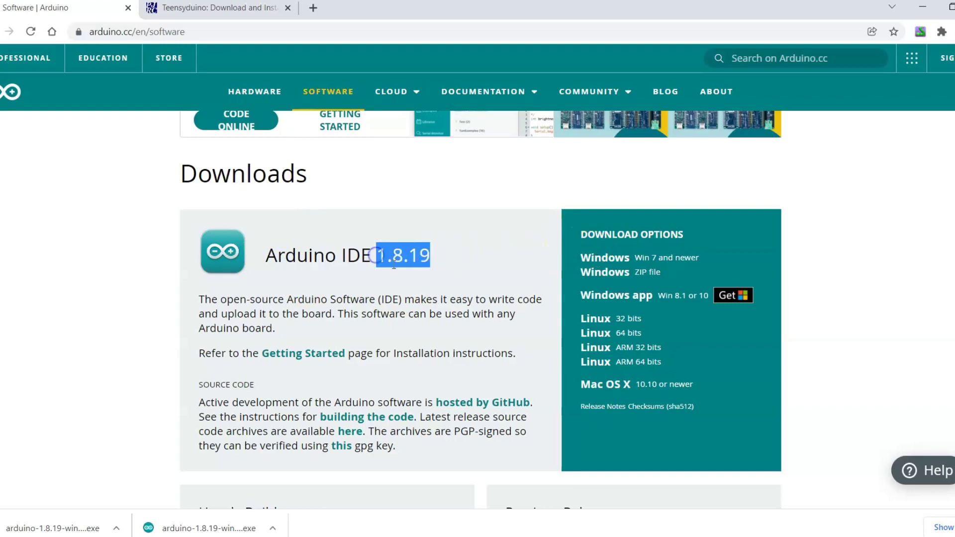
click(446, 254)
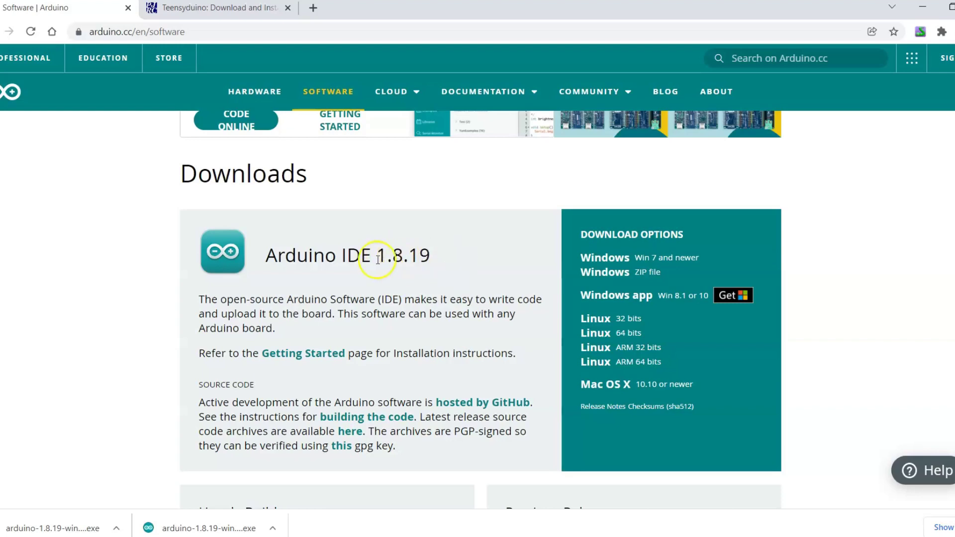
click(654, 258)
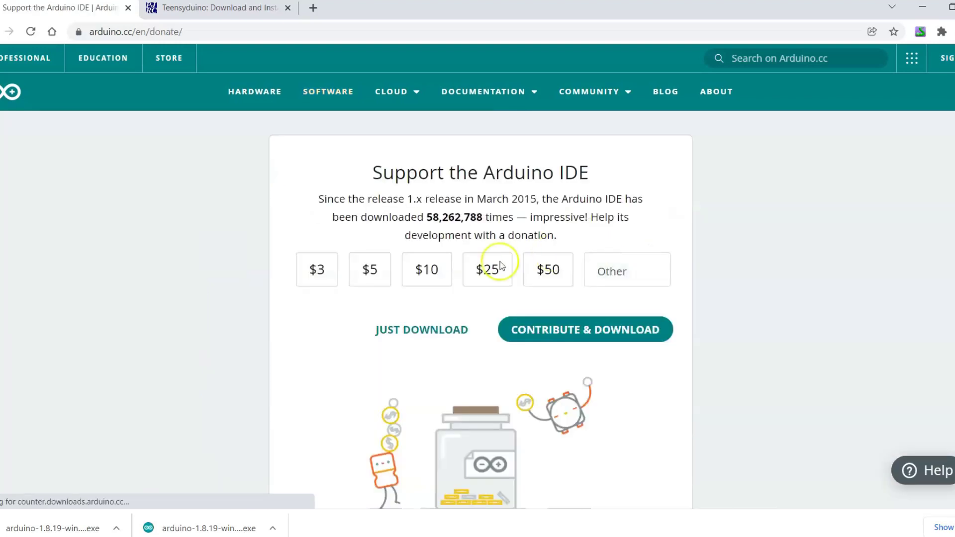
click(440, 331)
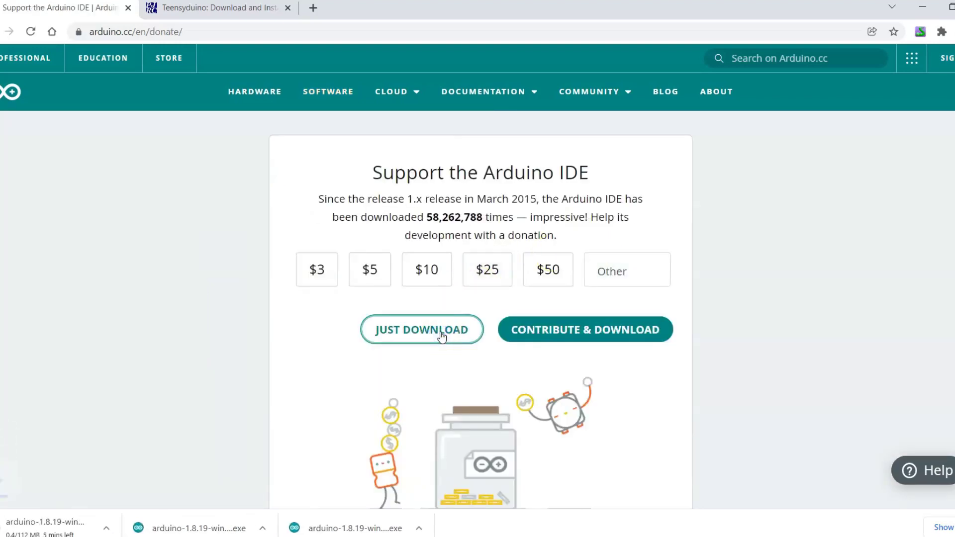
key(super+Down)
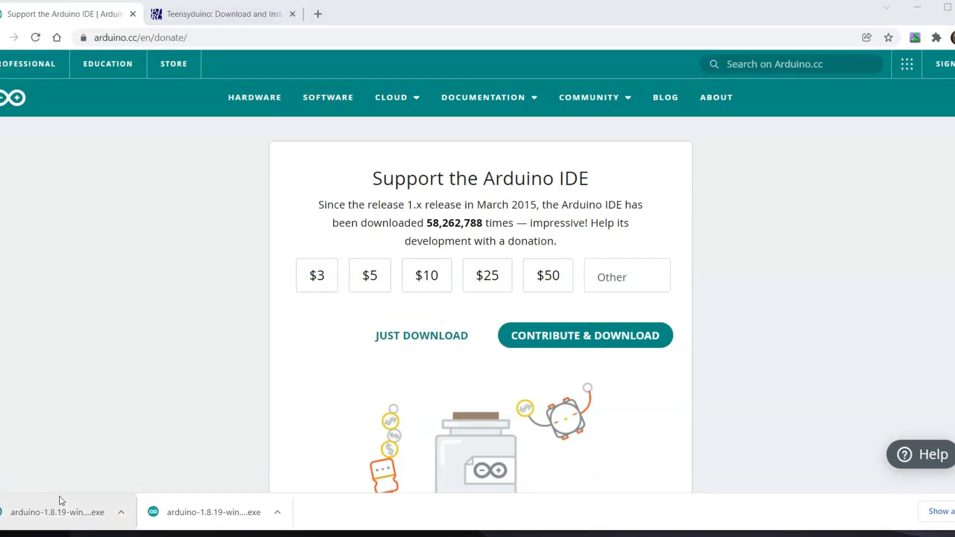
Run arduino-1.8.19-windows.exe and install all components into C:\Program Files (x86)\Arduino.
click(919, 7)
click(53, 156)
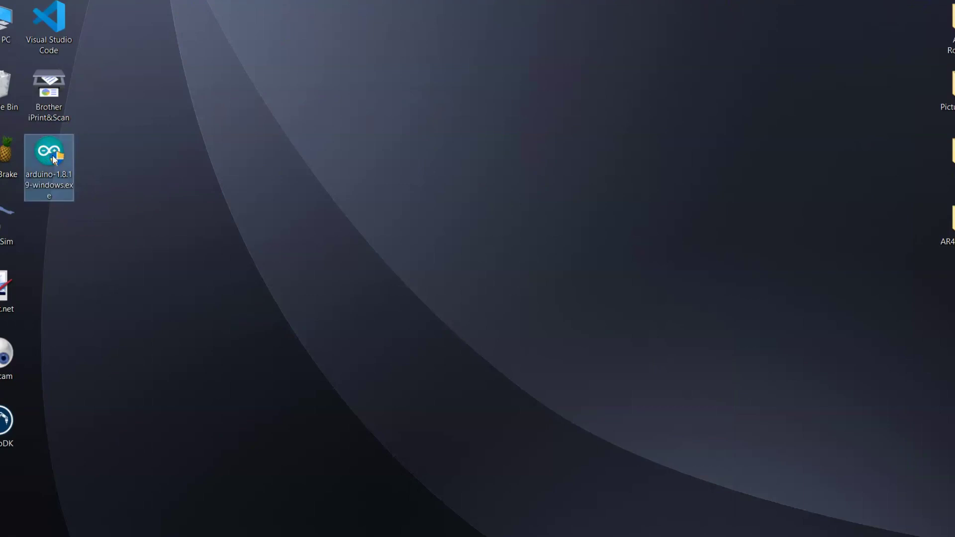
double_click(54, 158)
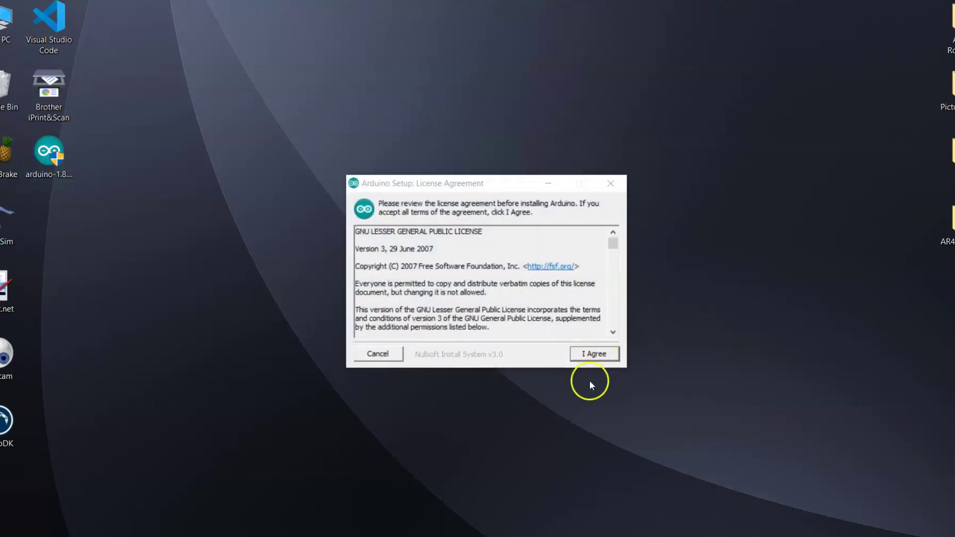
click(599, 359)
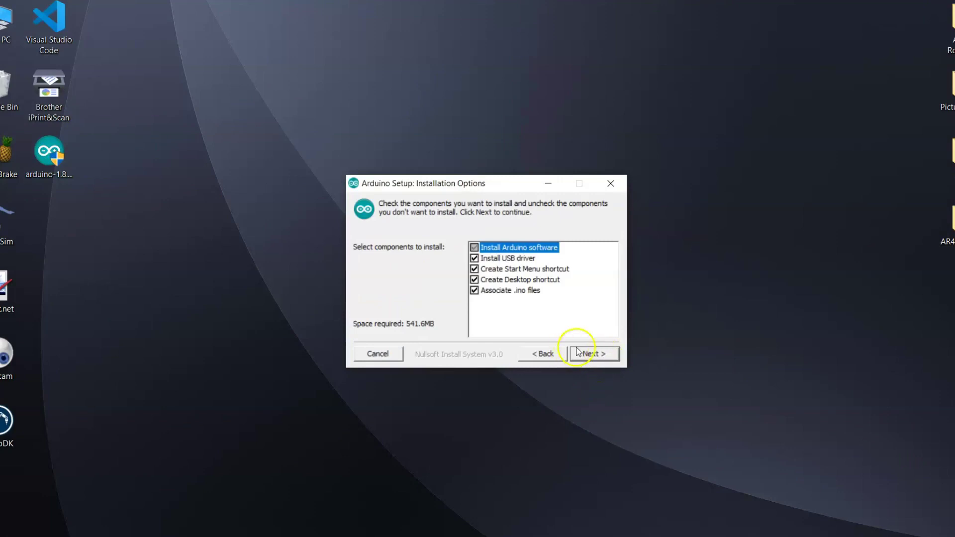
click(590, 354)
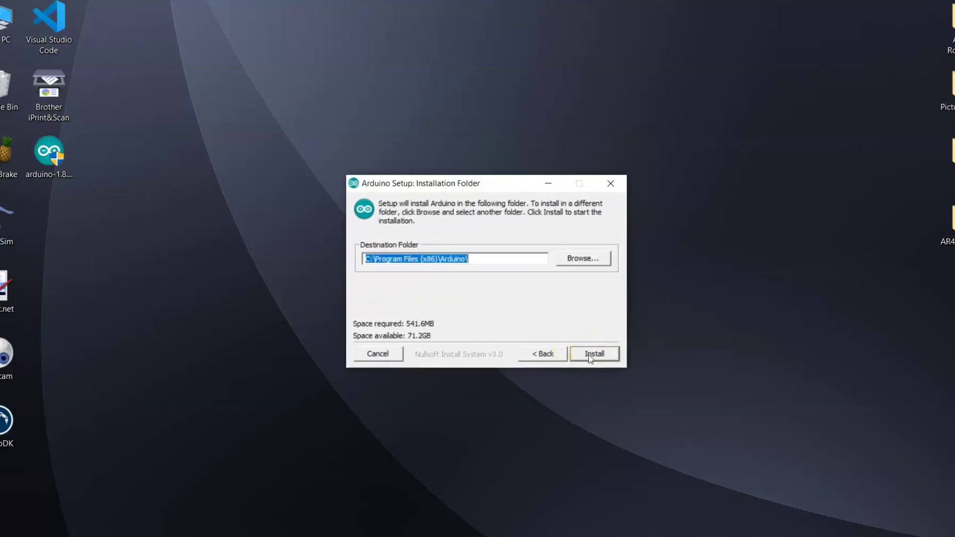
click(589, 353)
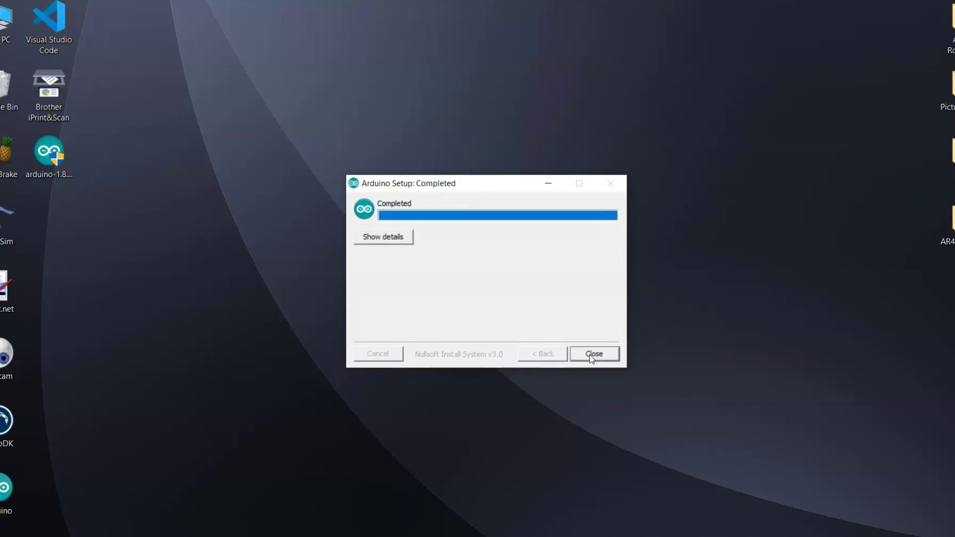
click(592, 356)
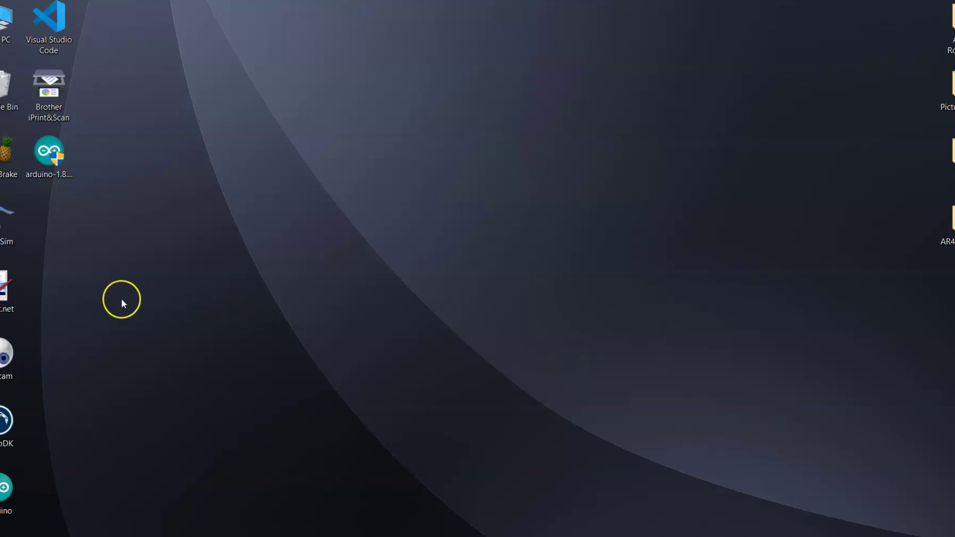
Download the Teensyduino 1.56 Windows installer, TeensyduinoInstall.exe, from pjrc.com.
click(384, 505)
mouse_move(317, 536)
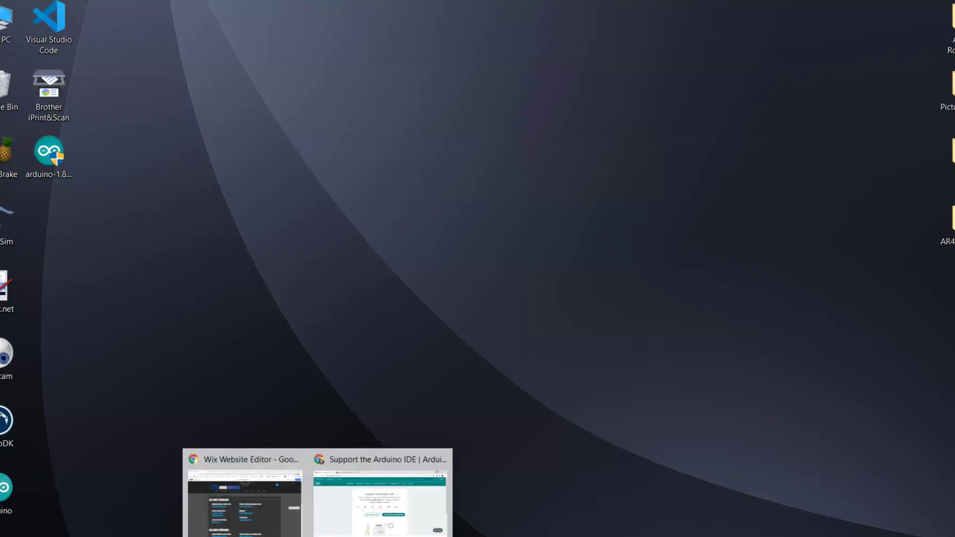
click(337, 500)
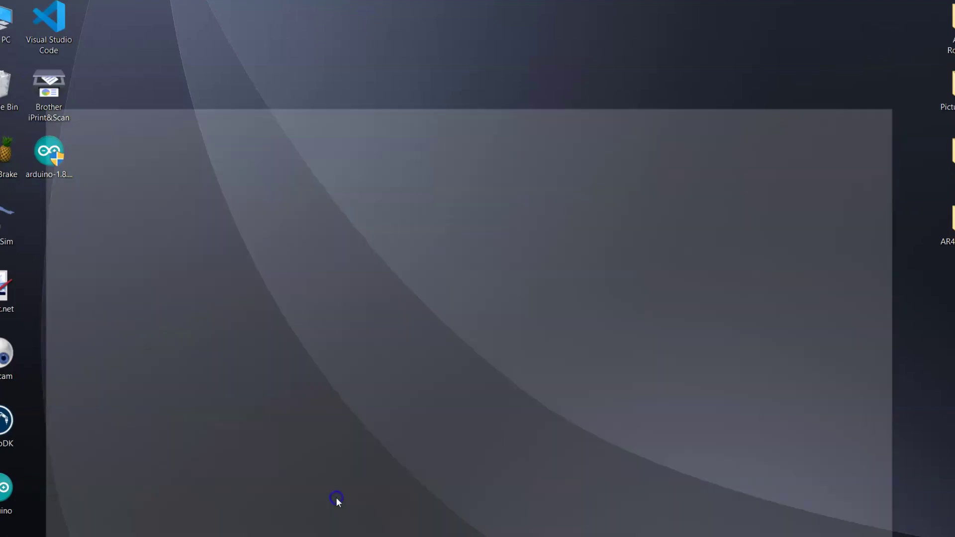
click(175, 272)
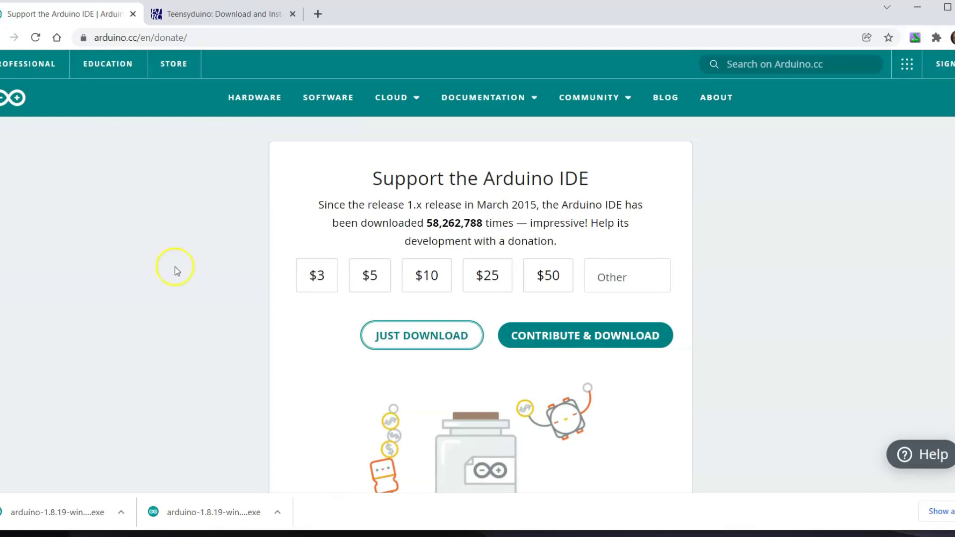
click(220, 14)
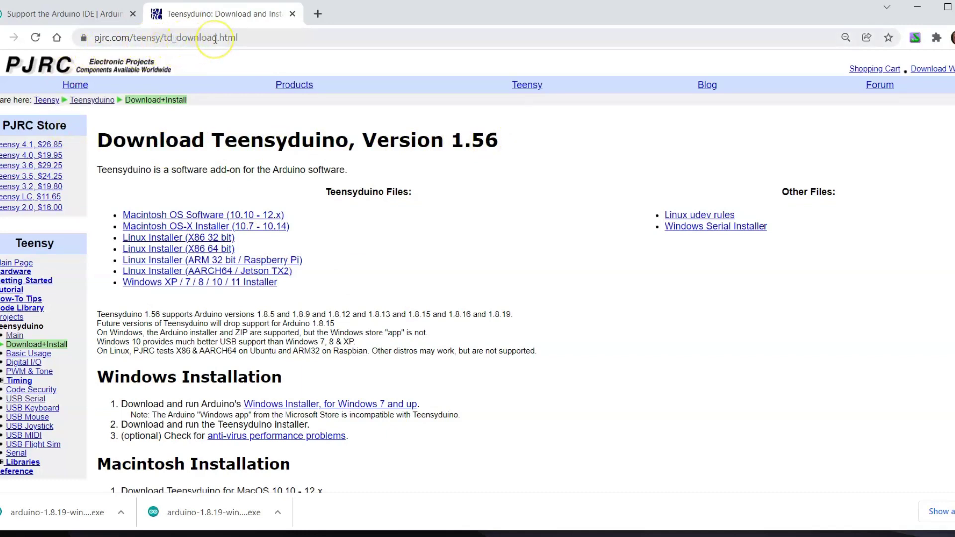
click(198, 285)
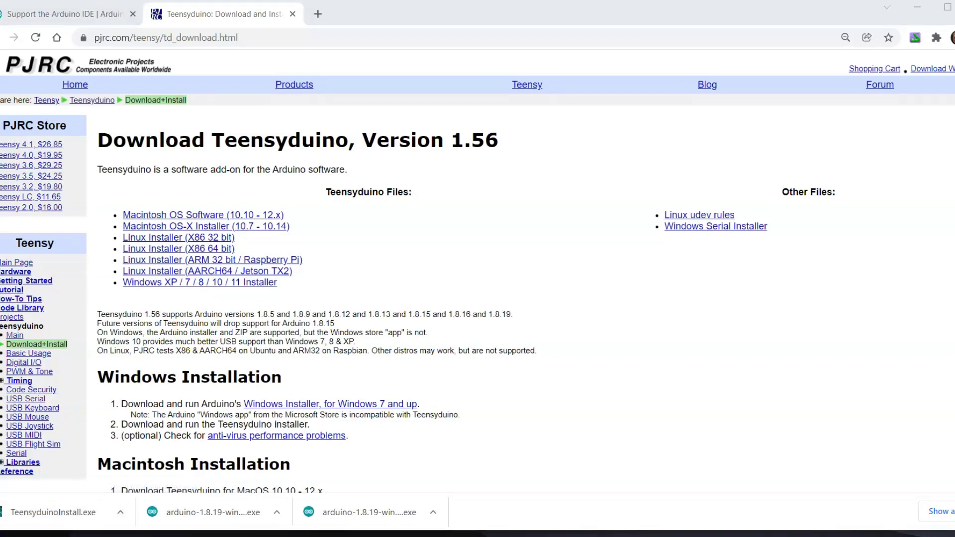
Run TeensyduinoInstall.exe, keep the detected Arduino folder, and install with all libraries.
click(918, 8)
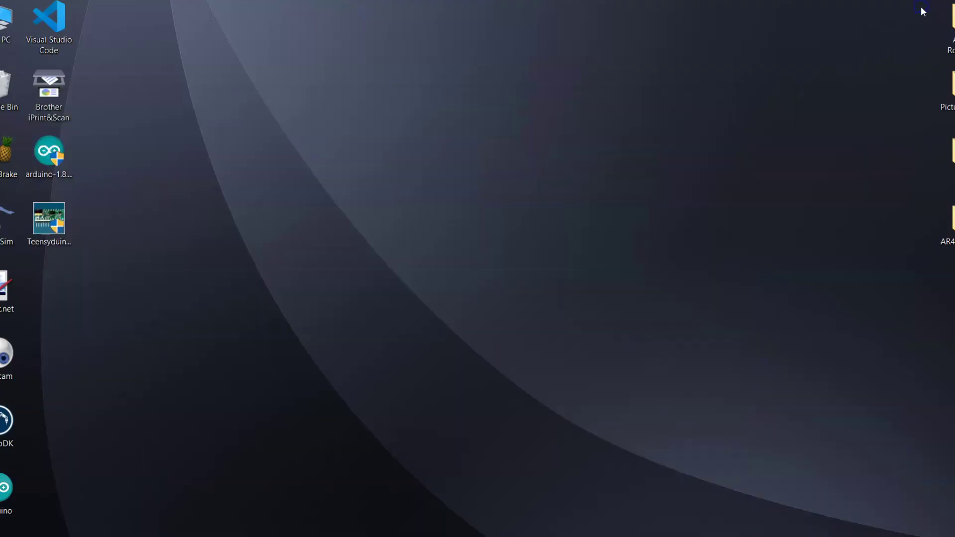
click(54, 227)
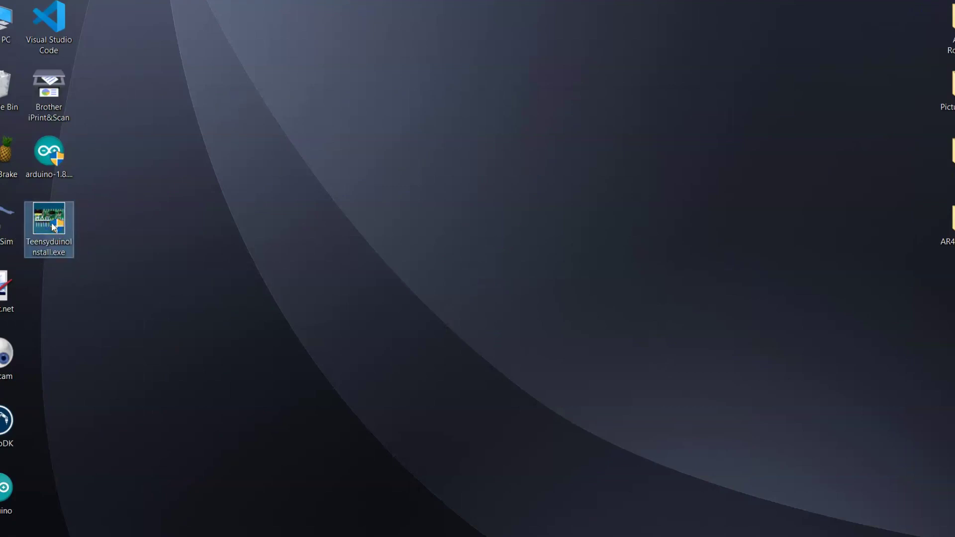
double_click(54, 227)
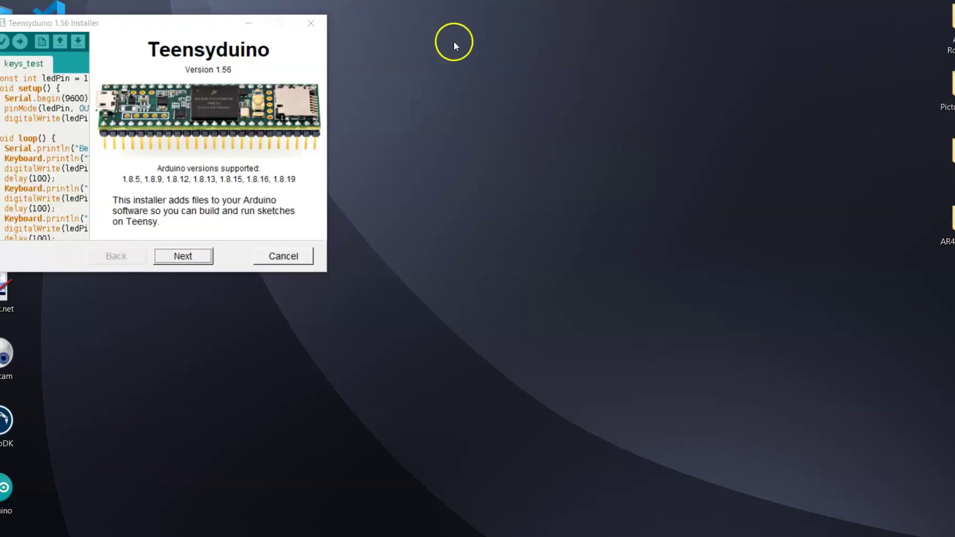
click(187, 260)
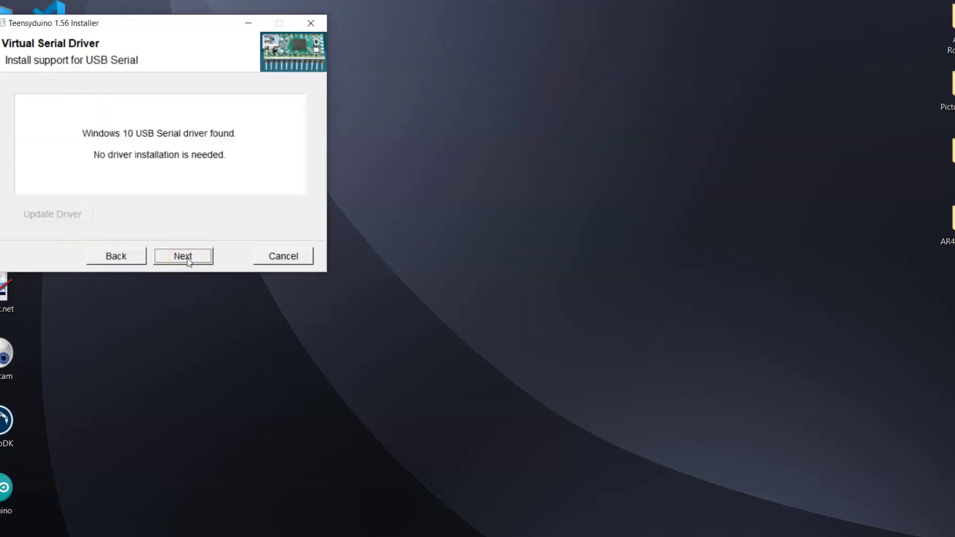
click(189, 260)
click(188, 260)
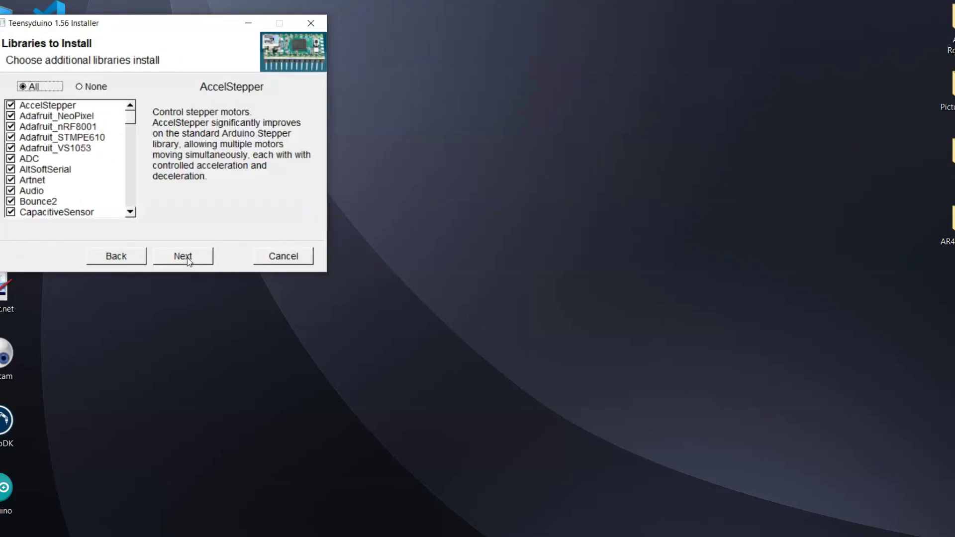
click(188, 260)
click(189, 260)
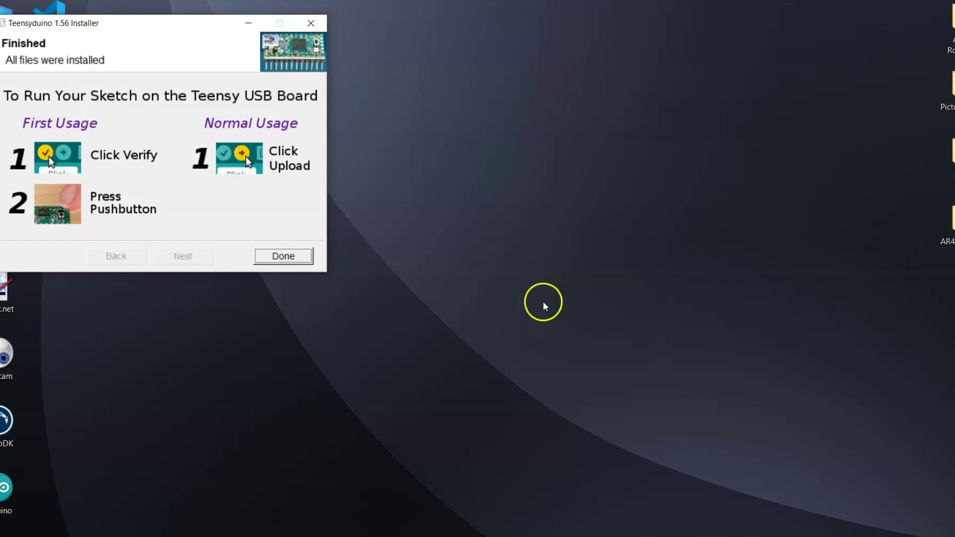
click(285, 257)
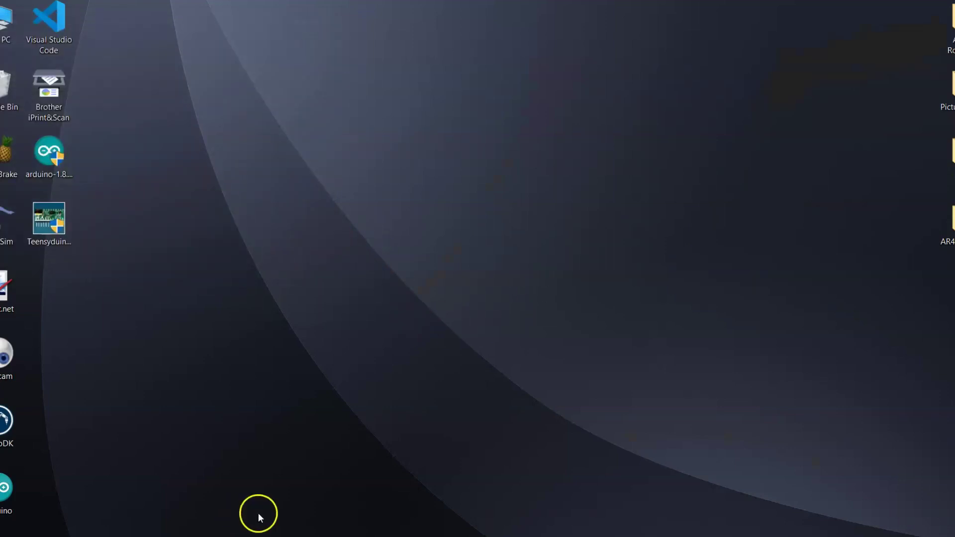
mouse_move(321, 533)
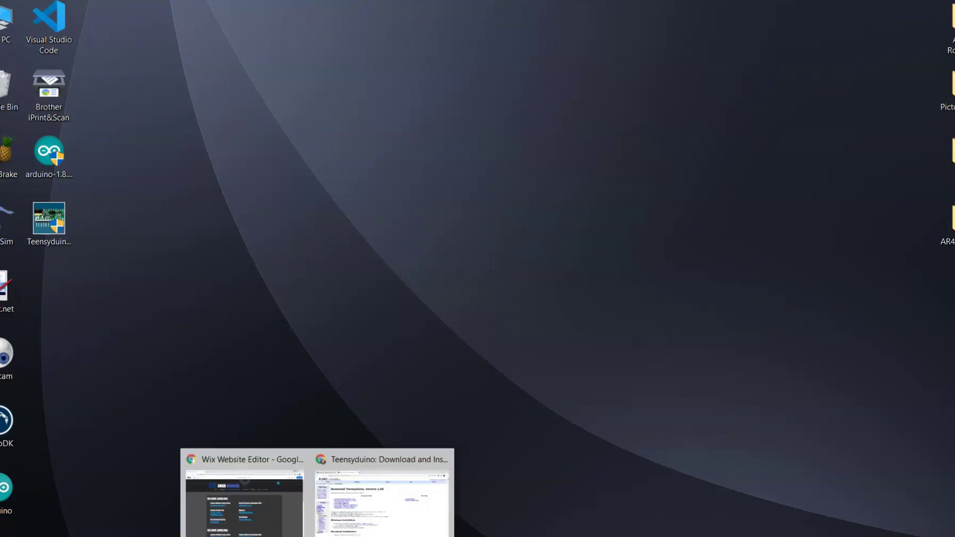
click(241, 518)
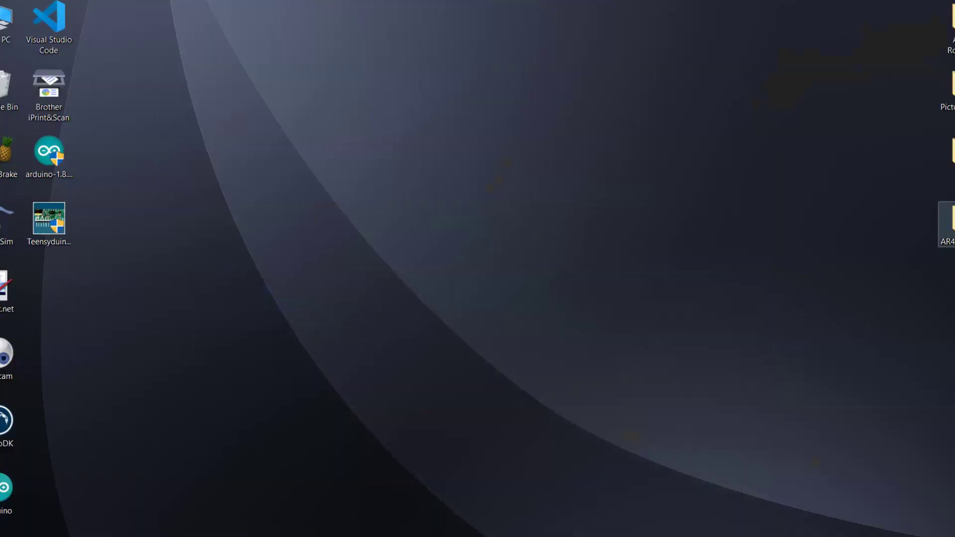
Open AR4_teensy41_sketch.ino from the AR4_teensy41_sketch folder in Arduino IDE.
double_click(946, 222)
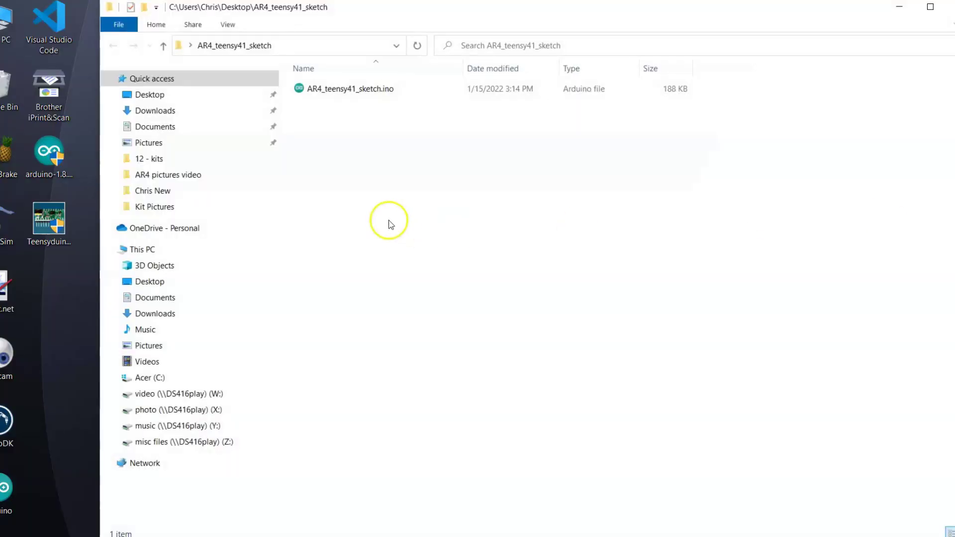
click(368, 92)
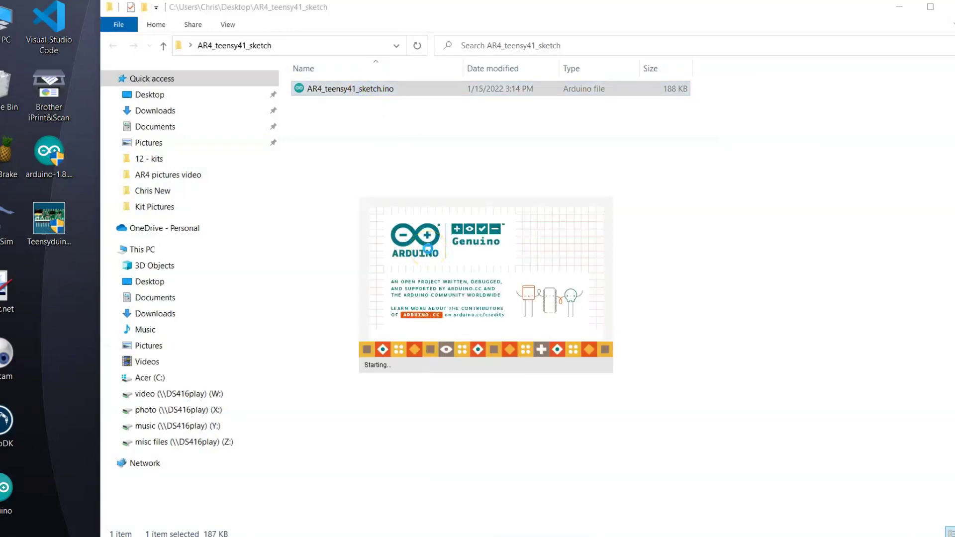
click(541, 224)
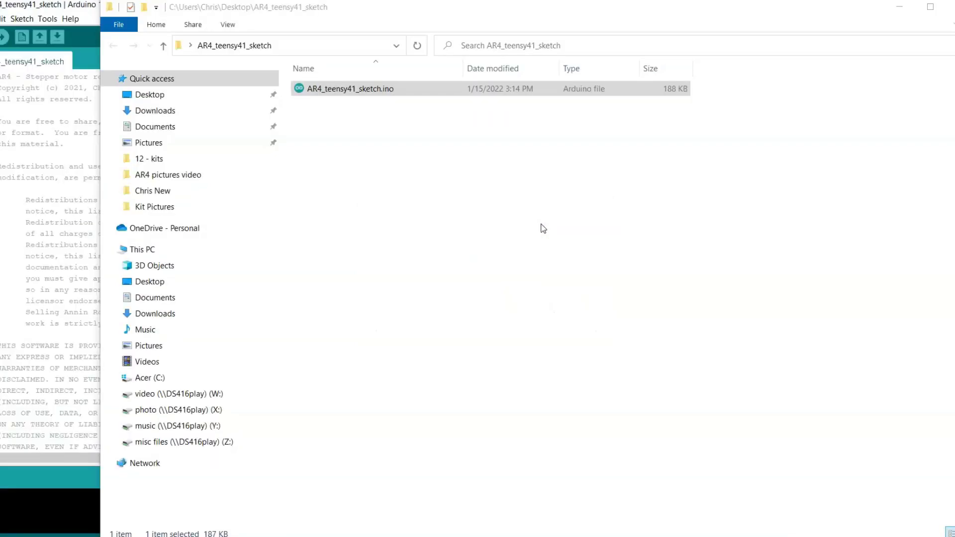
click(902, 7)
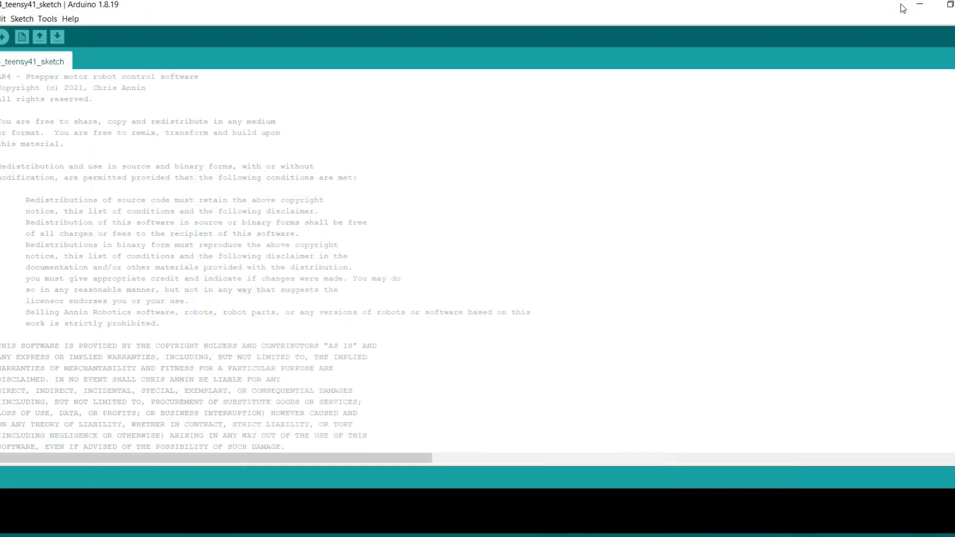
Choose board Teensy 4.1 and port COM13 Serial (Teensy 4.1) from the Tools menu.
click(45, 29)
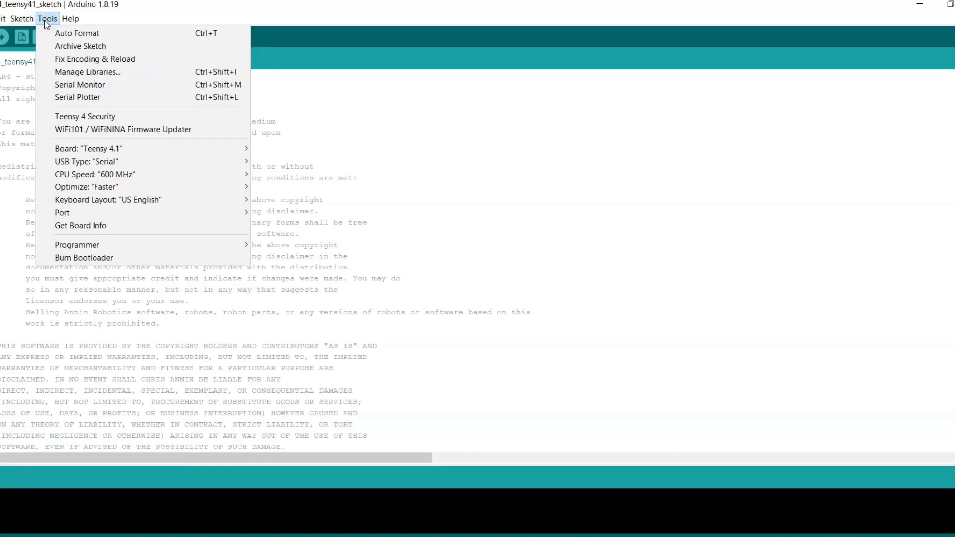
mouse_move(79, 150)
click(120, 151)
mouse_move(311, 192)
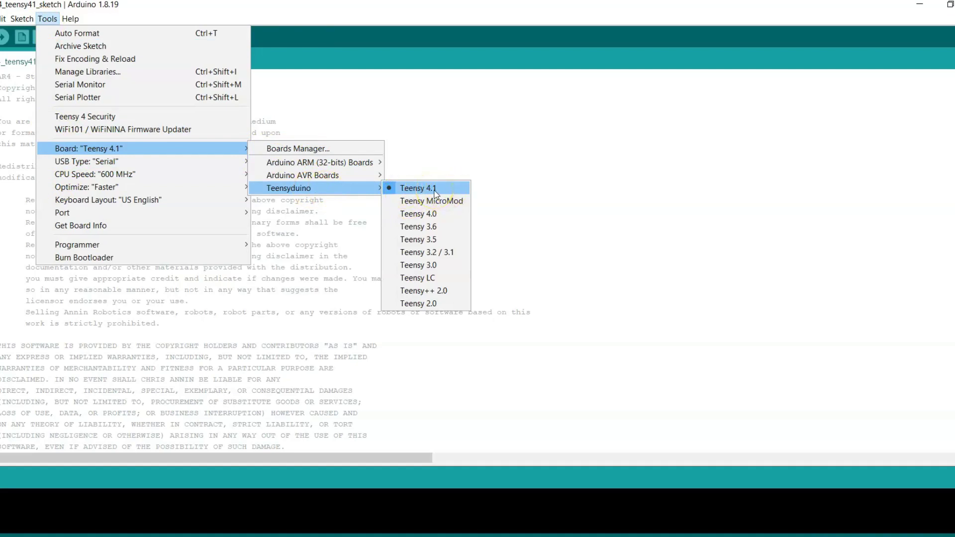
click(89, 213)
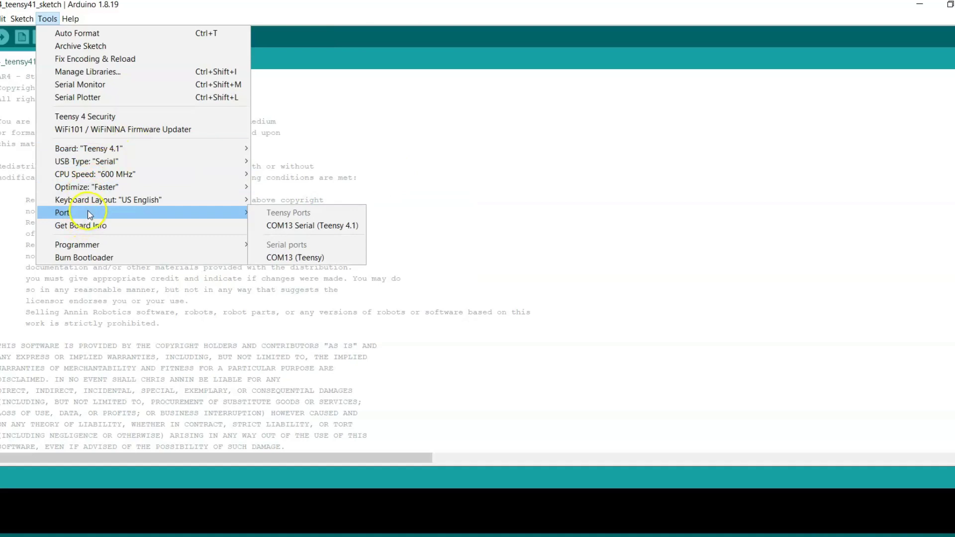
click(288, 226)
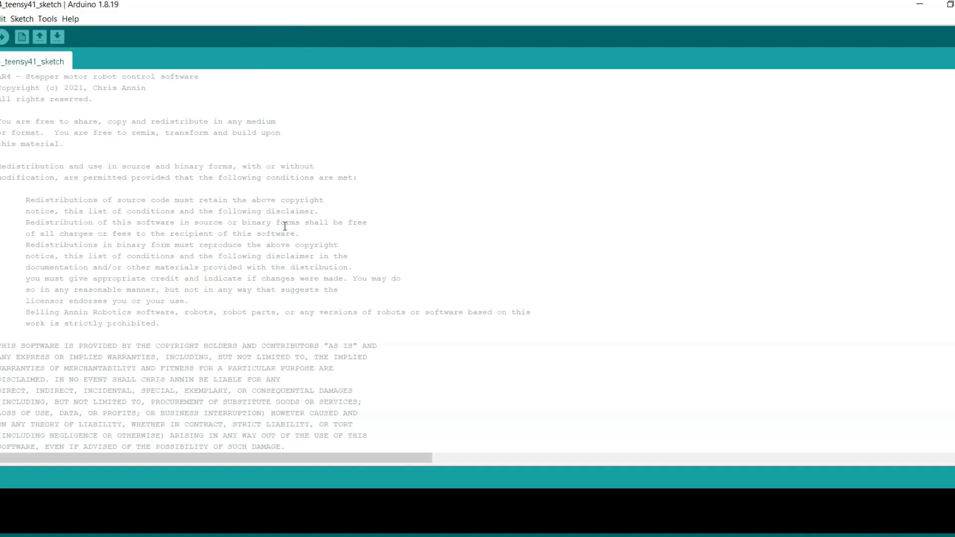
Verify the AR4_teensy41_sketch and upload it to the Teensy 4.1.
click(3, 38)
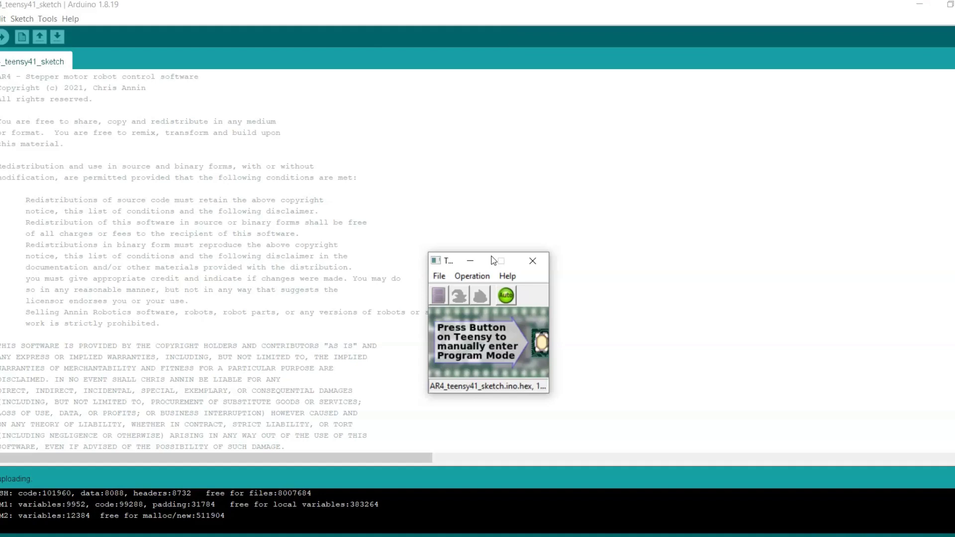
Set the Teensy COM port to 13 in Config Settings so the status reads SYSTEM READY.
click(534, 261)
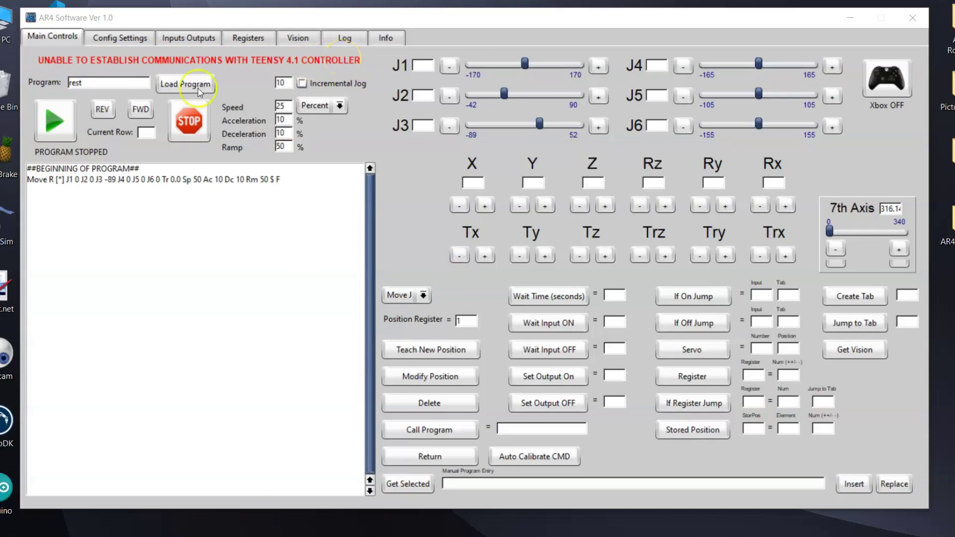
click(115, 41)
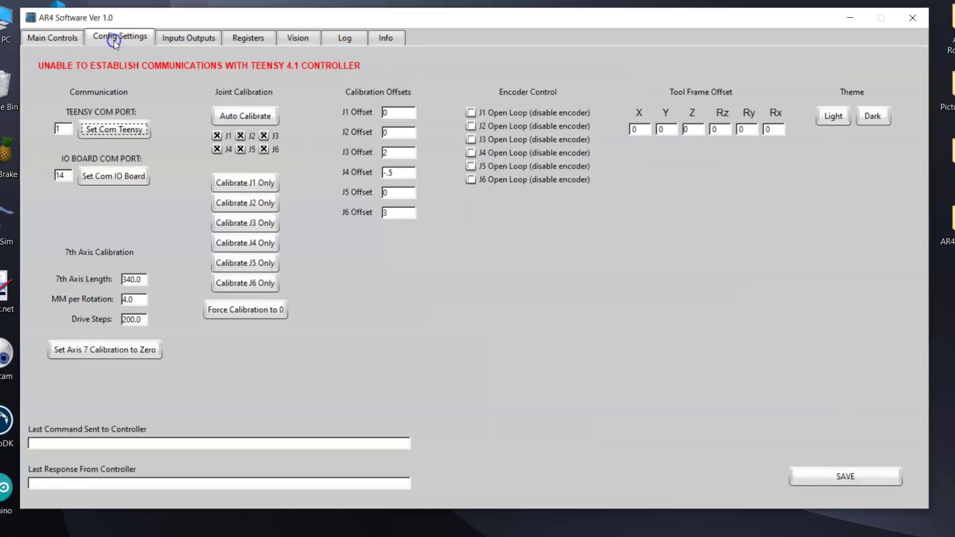
double_click(64, 130)
text(13)
click(116, 130)
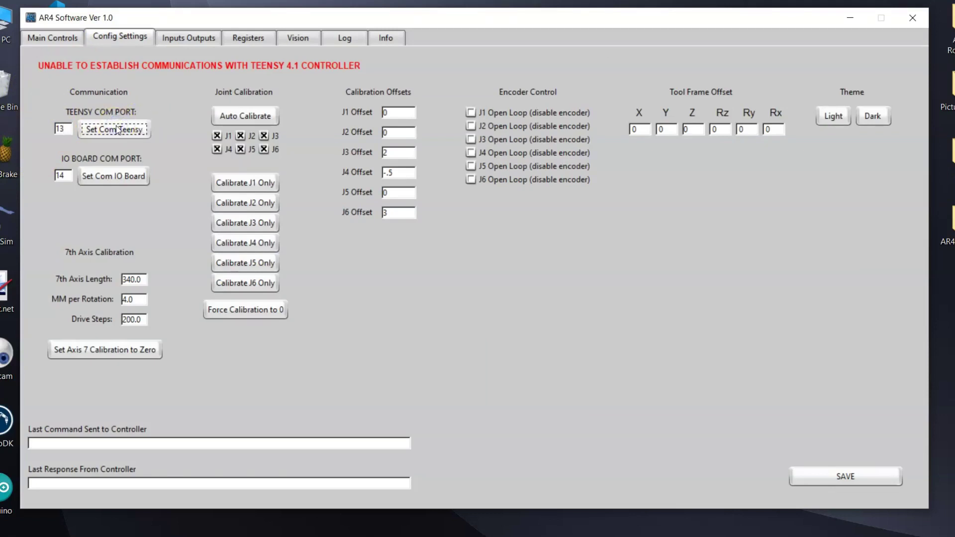
click(103, 127)
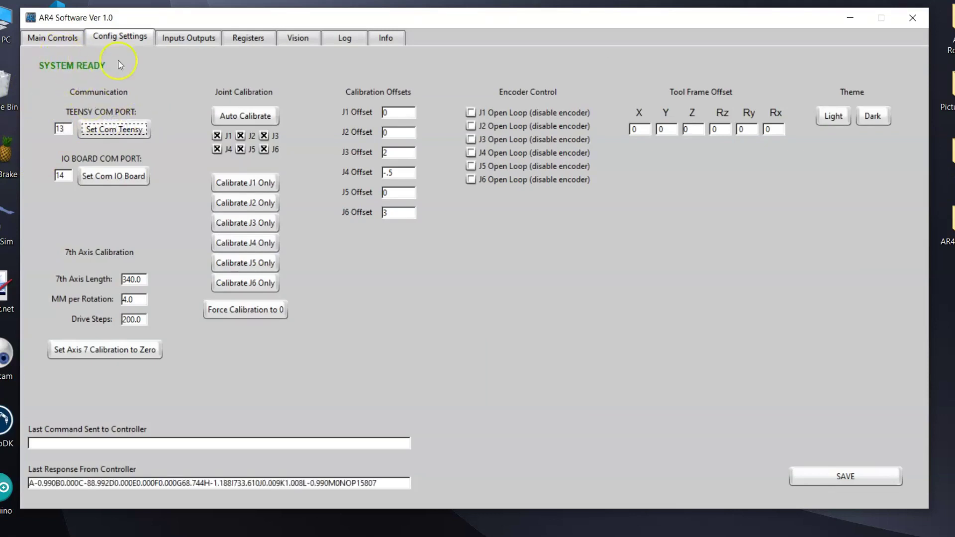
click(45, 37)
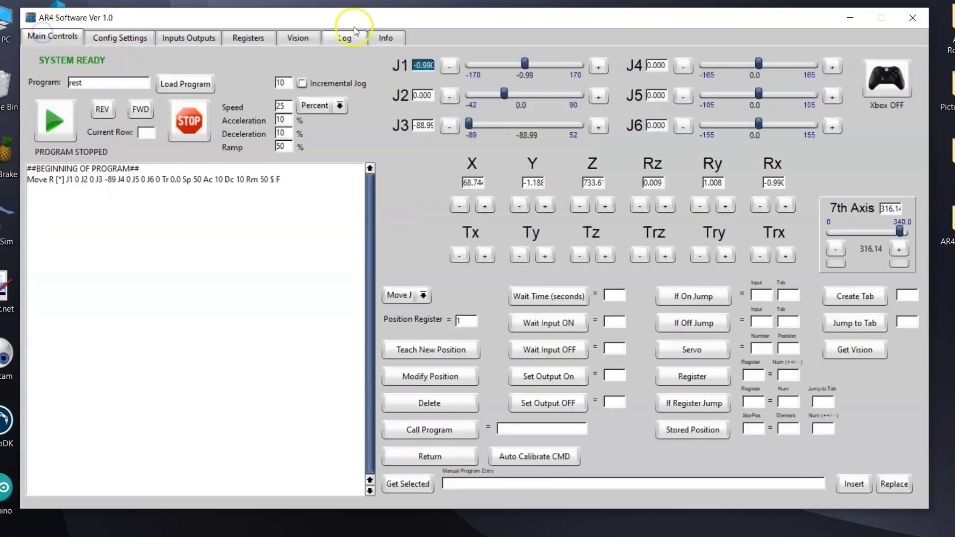
click(345, 37)
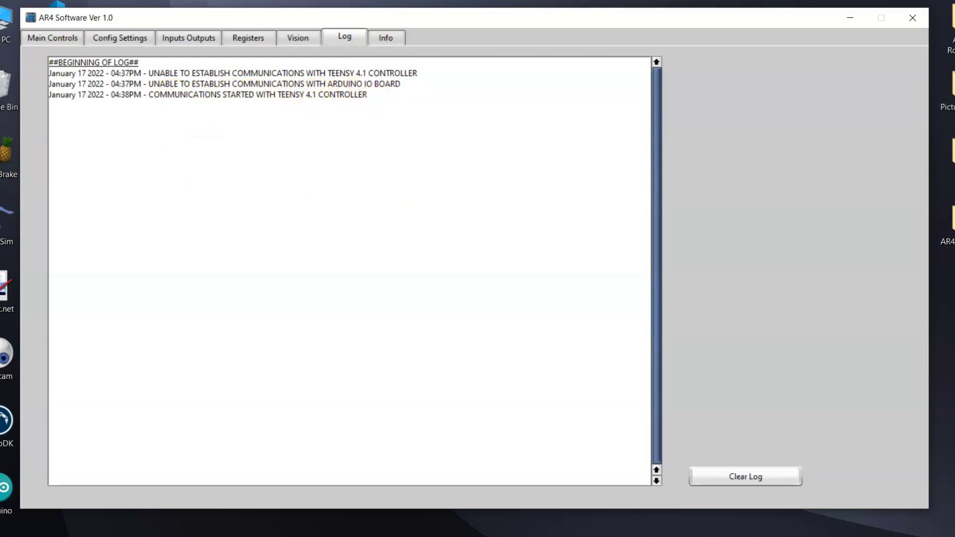
click(50, 37)
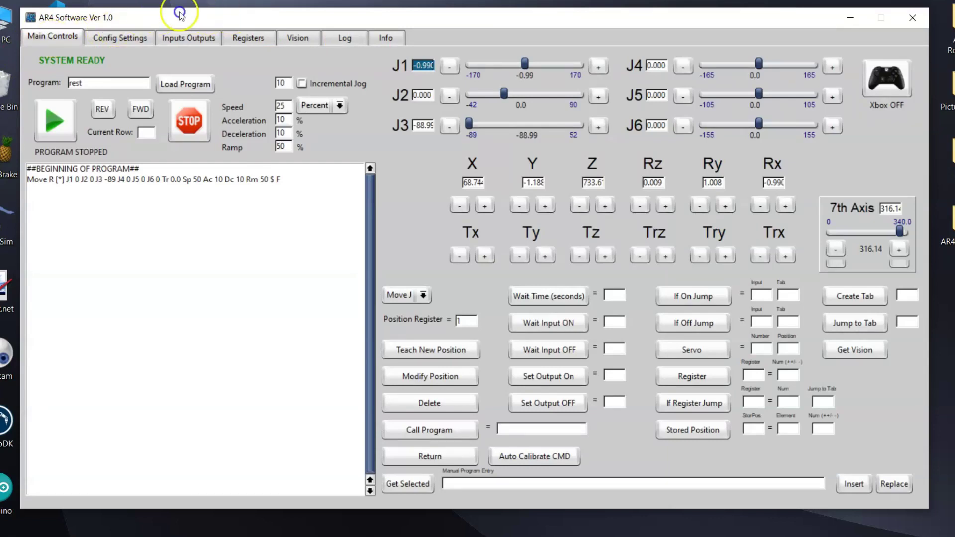
drag(231, 17, 244, 27)
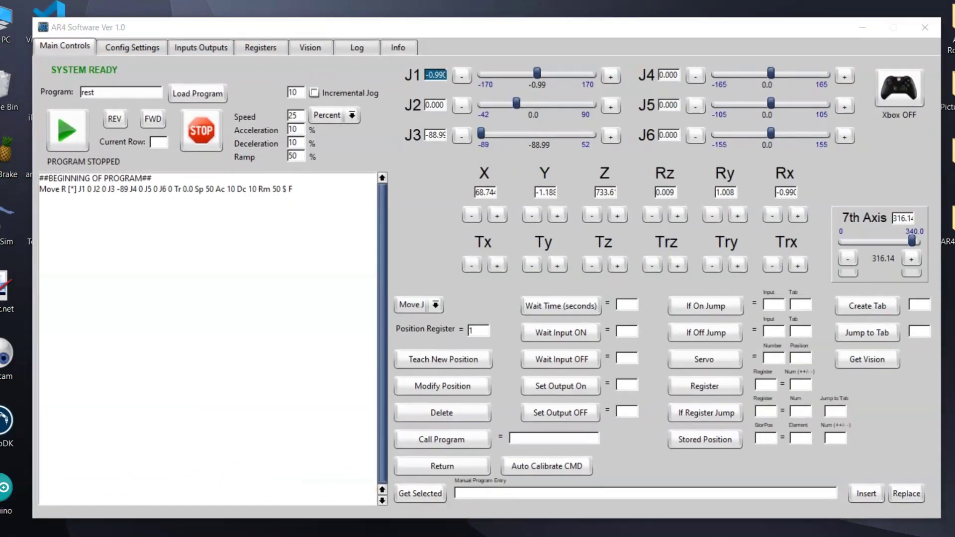
Scroll the PDF manual from page 257 to the AR4 joint-direction diagram on page 259.
click(547, 498)
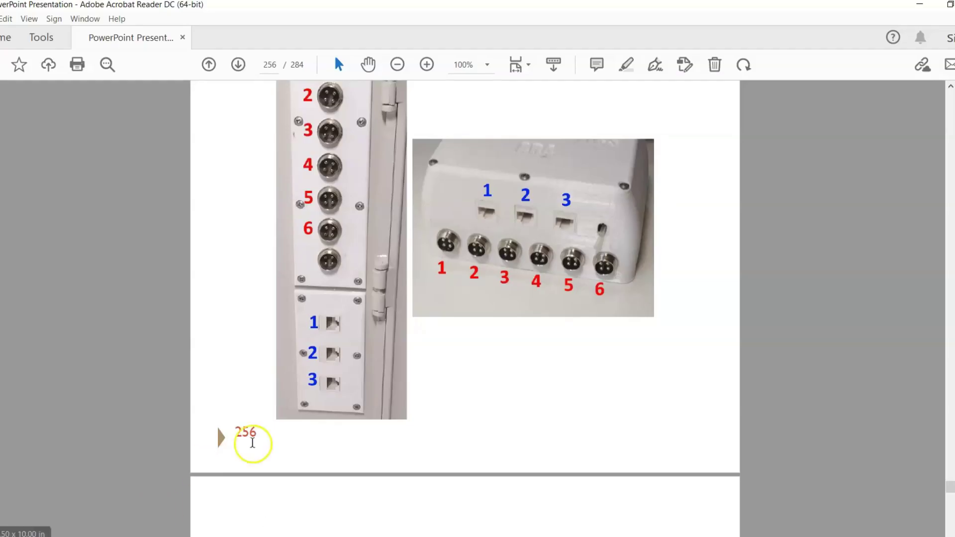
scroll(386, 356, down, 7)
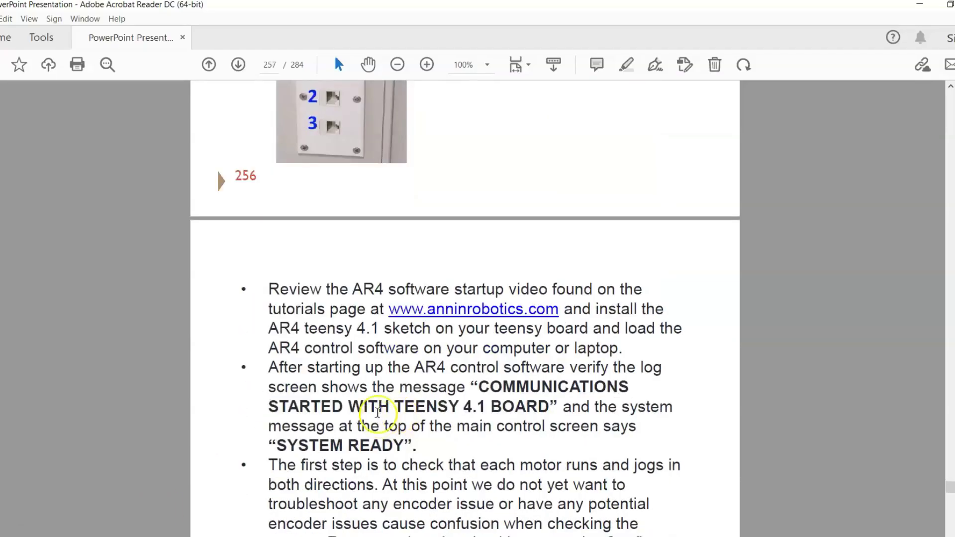
scroll(349, 317, down, 5)
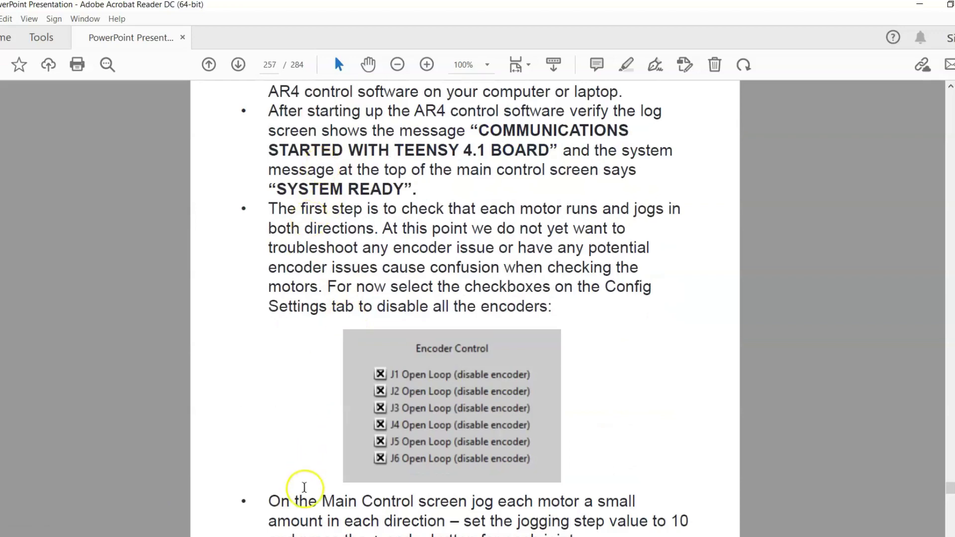
scroll(305, 493, down, 4)
scroll(337, 269, down, 15)
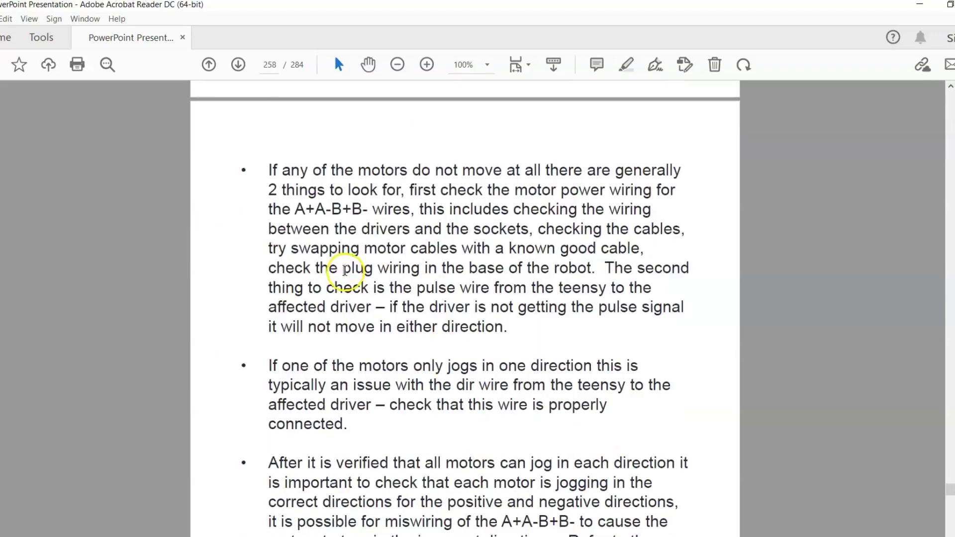
scroll(347, 278, down, 7)
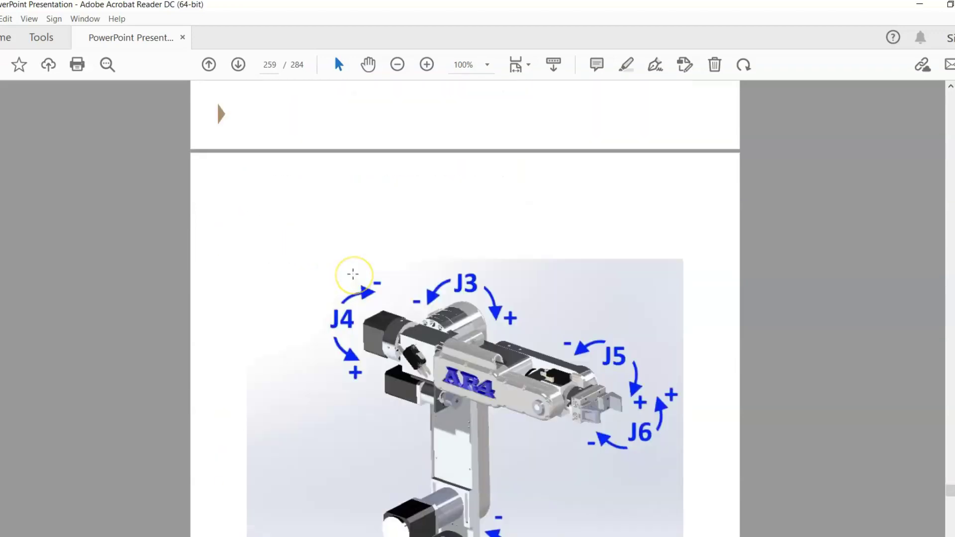
scroll(353, 274, down, 3)
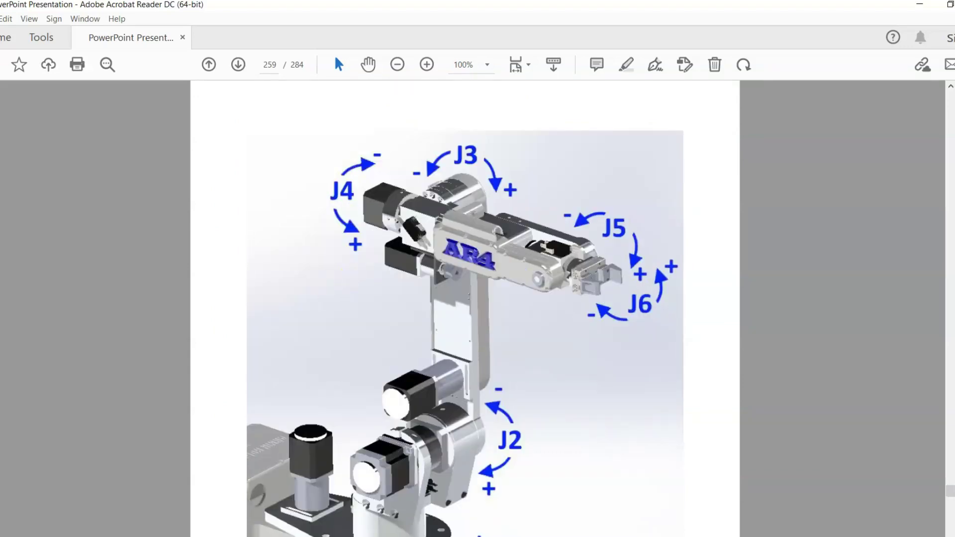
Minimize the Acrobat manual and arrange the AR4 Software window for jogging.
click(920, 6)
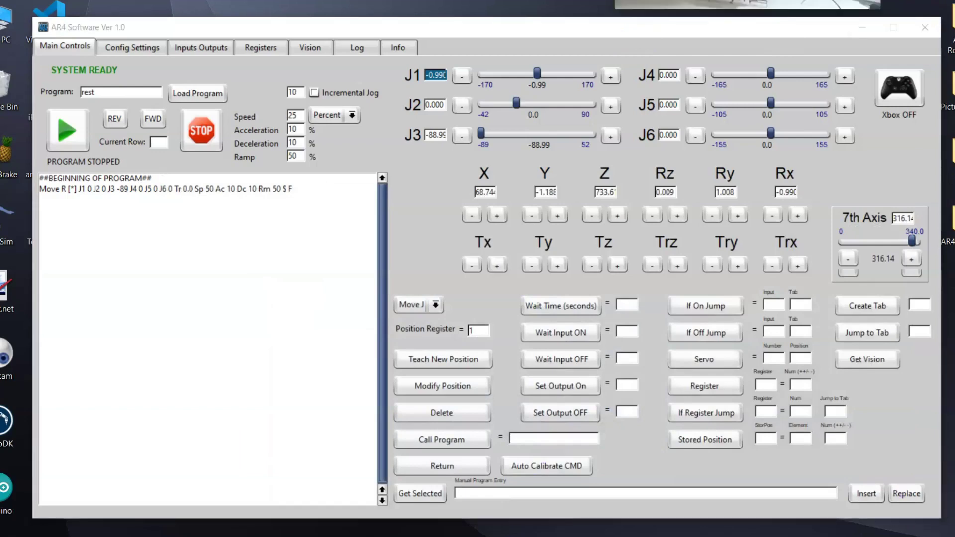
drag(542, 48, 169, 219)
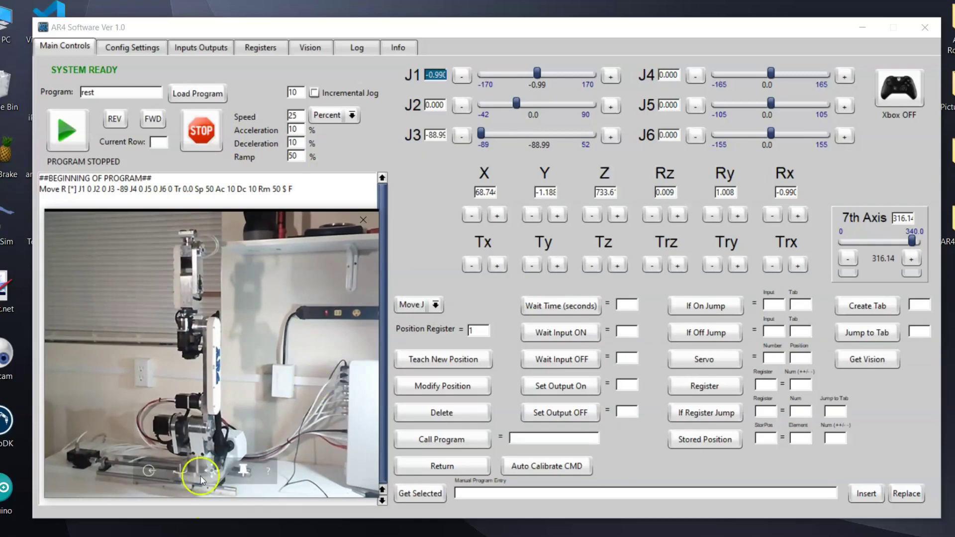
click(170, 267)
click(188, 456)
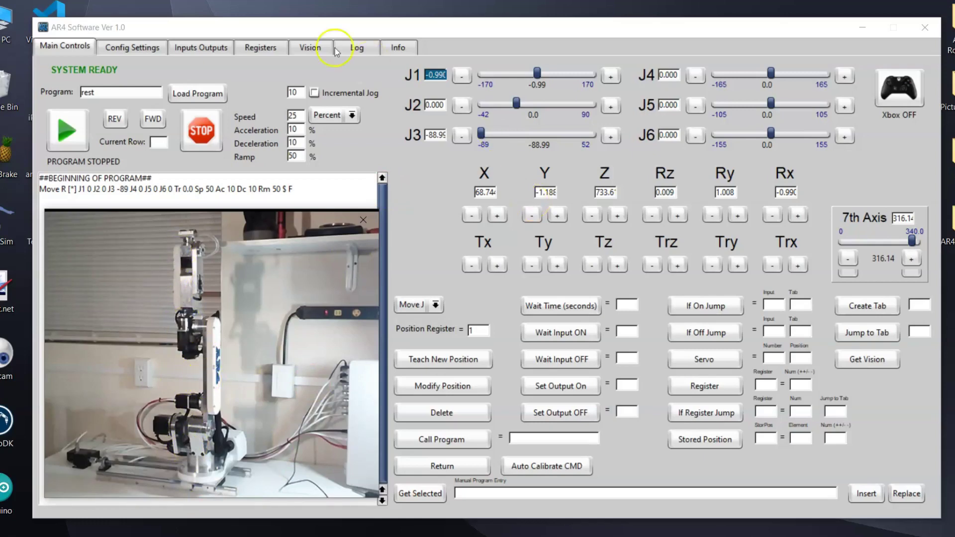
Jog J1 six steps negative and one positive, then jog J2 negative and positive.
click(462, 75)
click(463, 75)
click(463, 75)
click(463, 75)
click(463, 75)
click(463, 75)
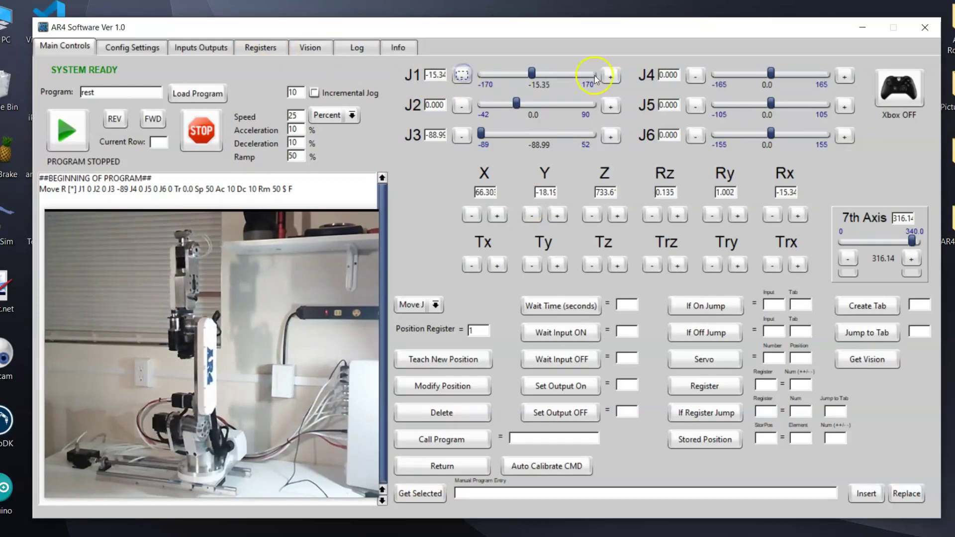
click(613, 76)
click(461, 105)
click(611, 108)
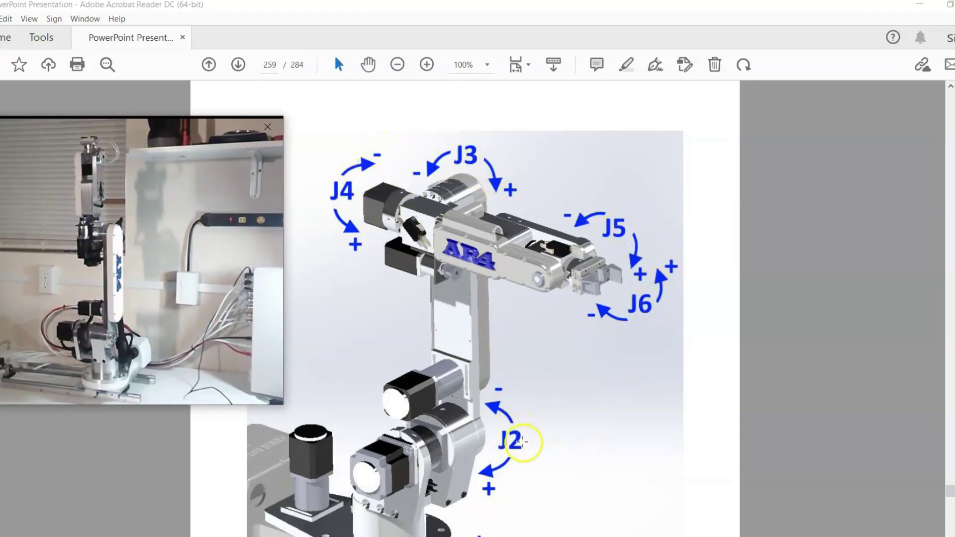
Scroll manual page 259 to show J2's plus and minus direction arrows.
scroll(522, 437, down, 2)
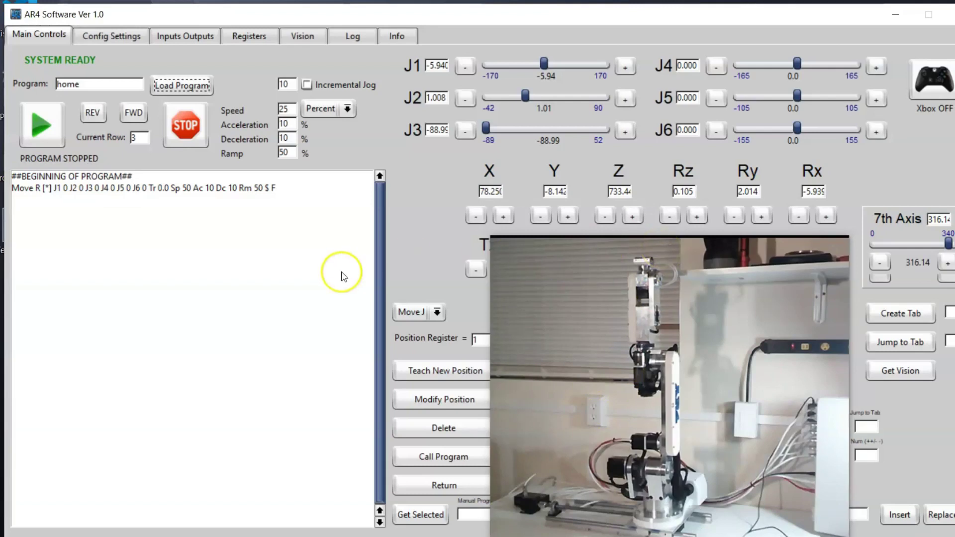
Replace the program name with 'test encoders' and load that program.
double_click(106, 86)
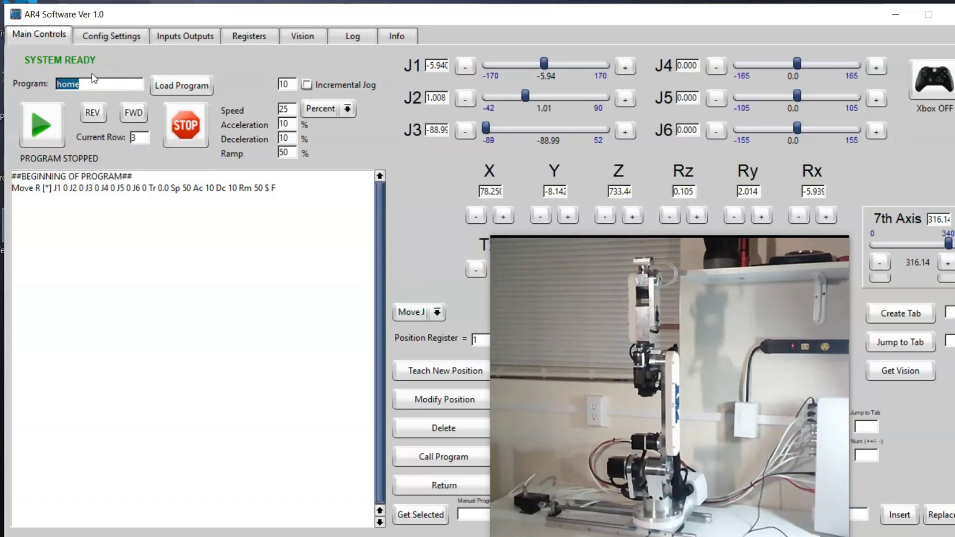
text(test encoders)
click(180, 86)
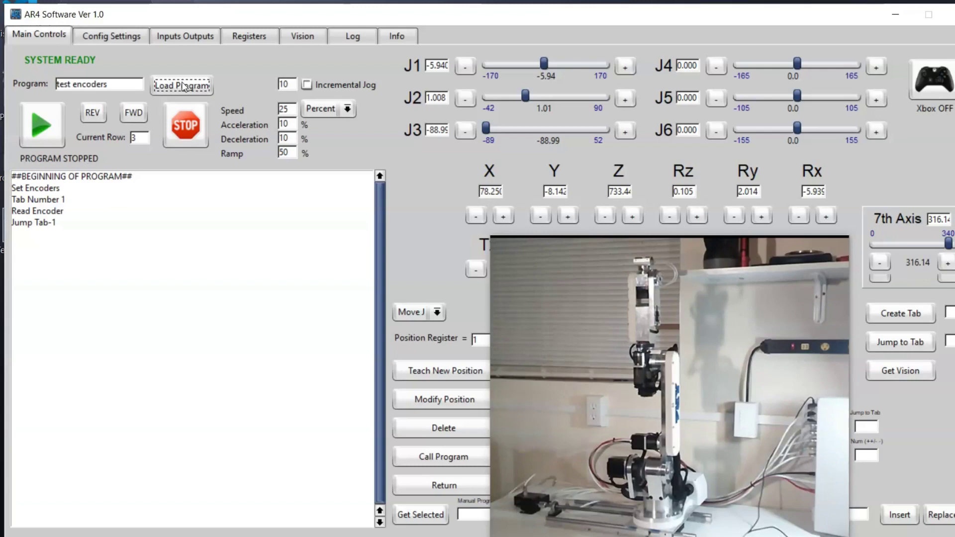
click(611, 355)
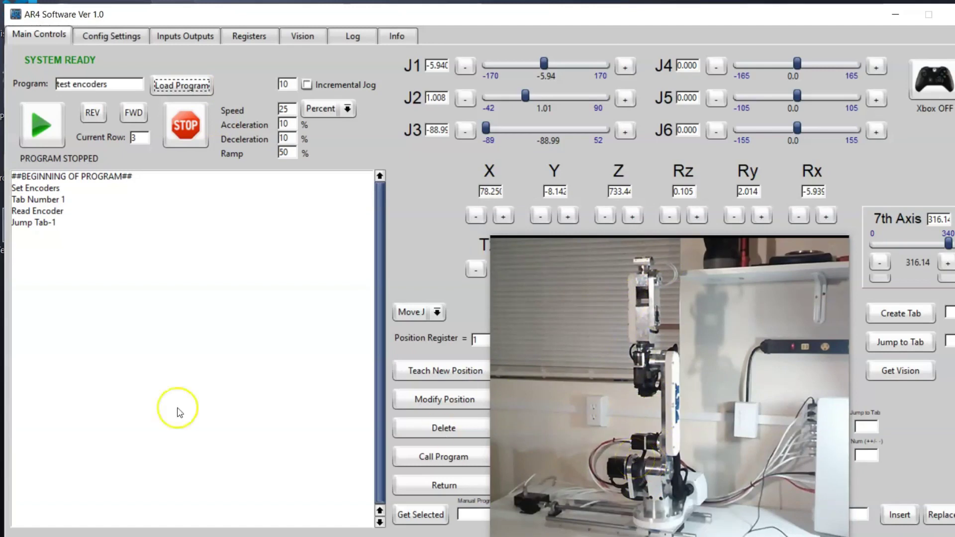
Run the encoder test, reading J1 at -3587 and J2–J6 at 1000, then stop it.
click(44, 127)
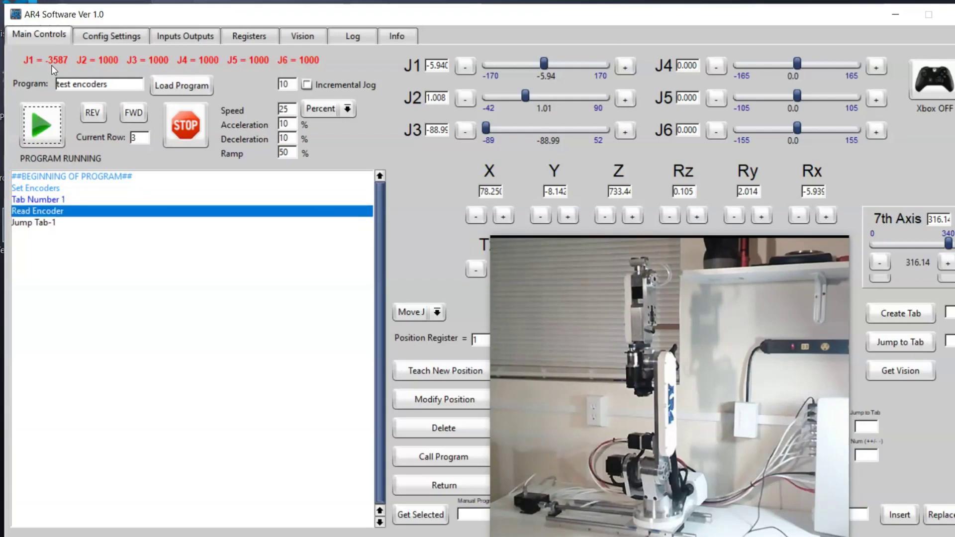
click(185, 127)
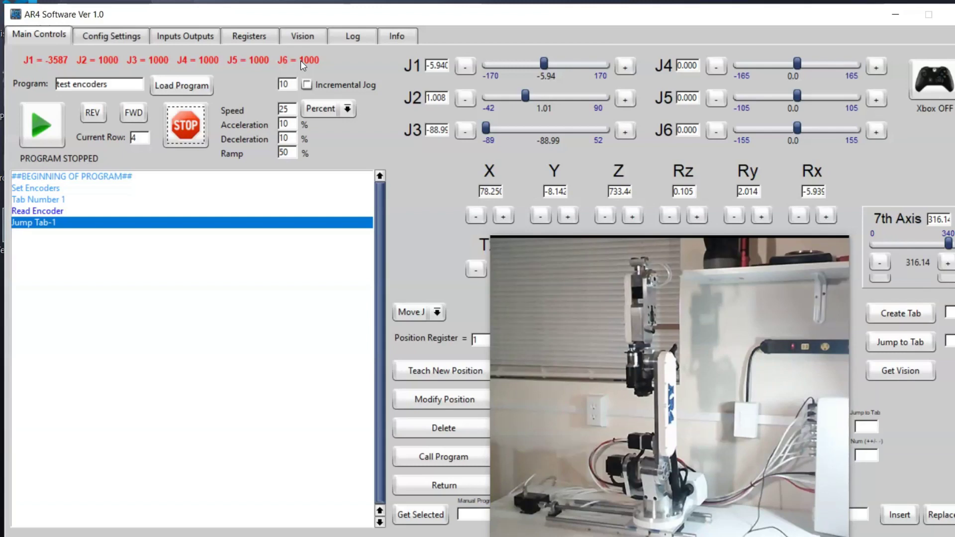
Load and run 'test limit switches', confirm J1–J6 readouts are all 0, then stop.
drag(111, 83, 52, 86)
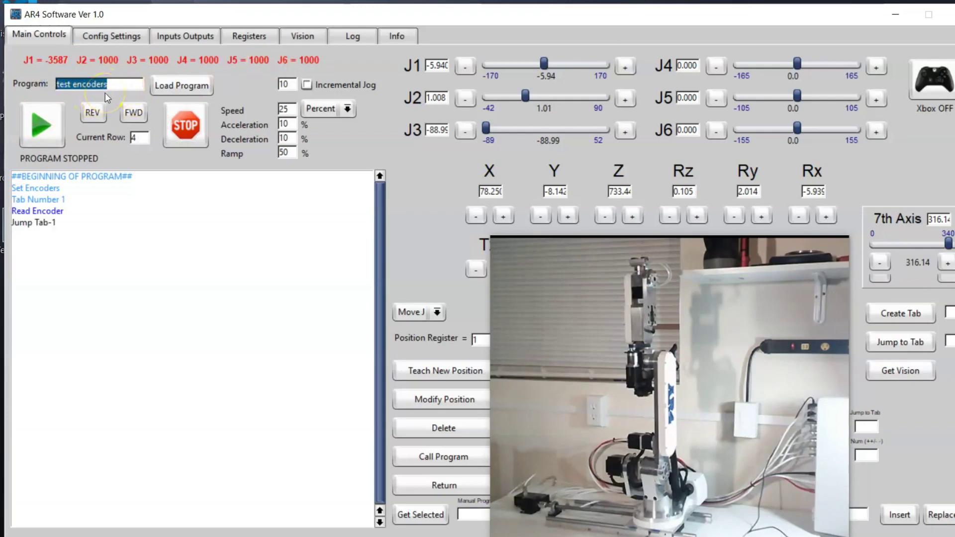
text(test limit switches)
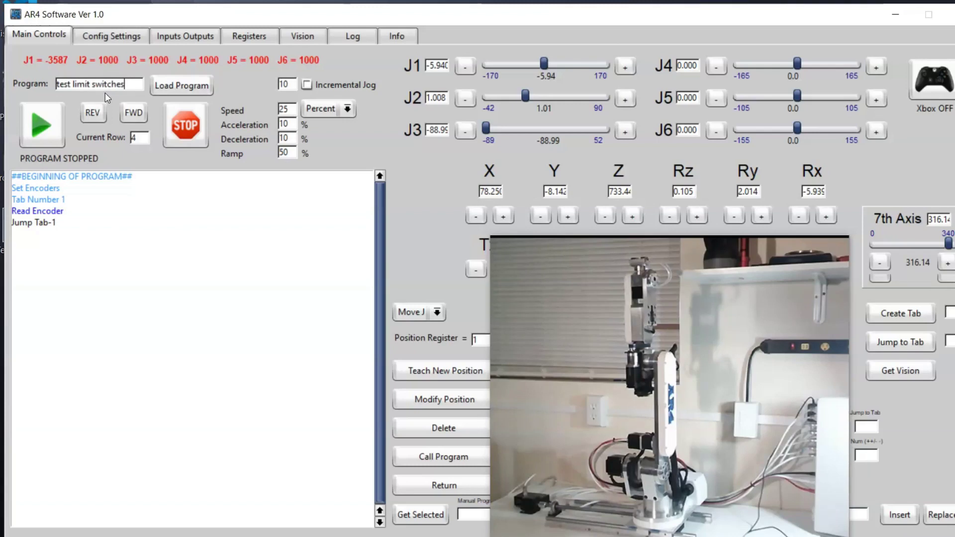
click(166, 89)
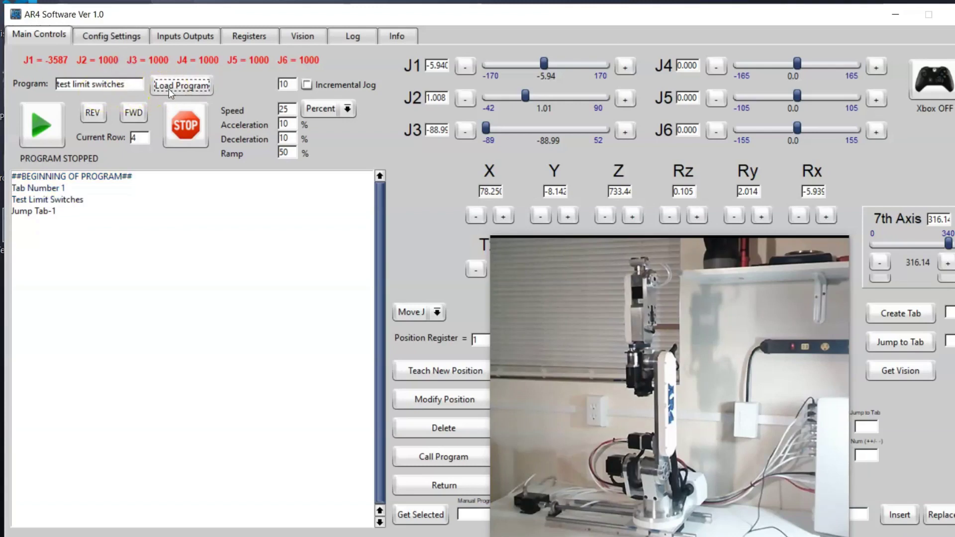
click(43, 127)
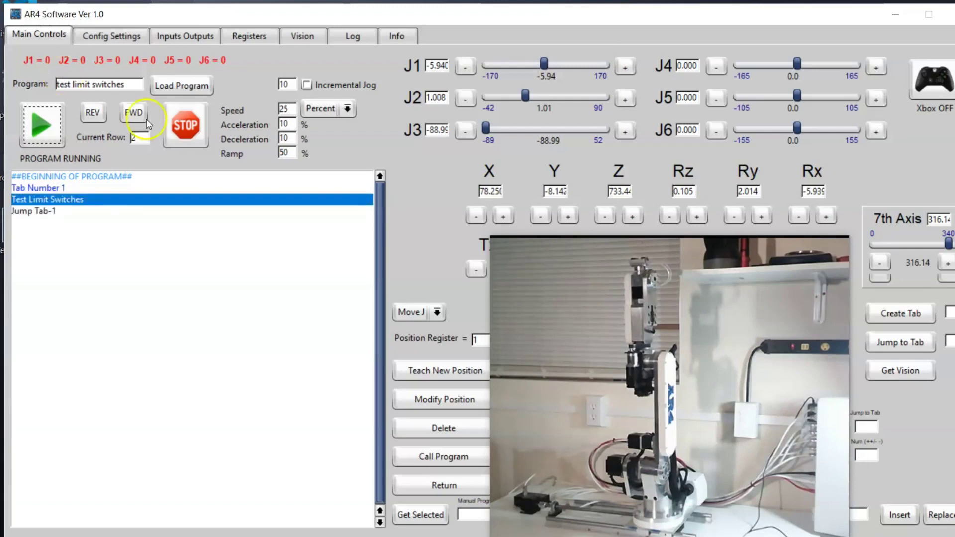
click(187, 125)
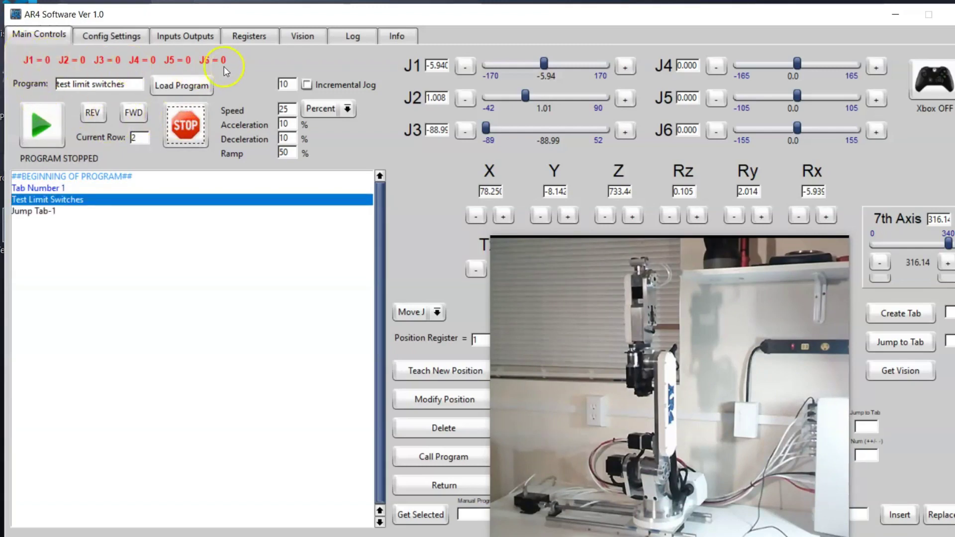
Run Auto Calibrate from Config Settings until it succeeds, then untick J4.
click(115, 34)
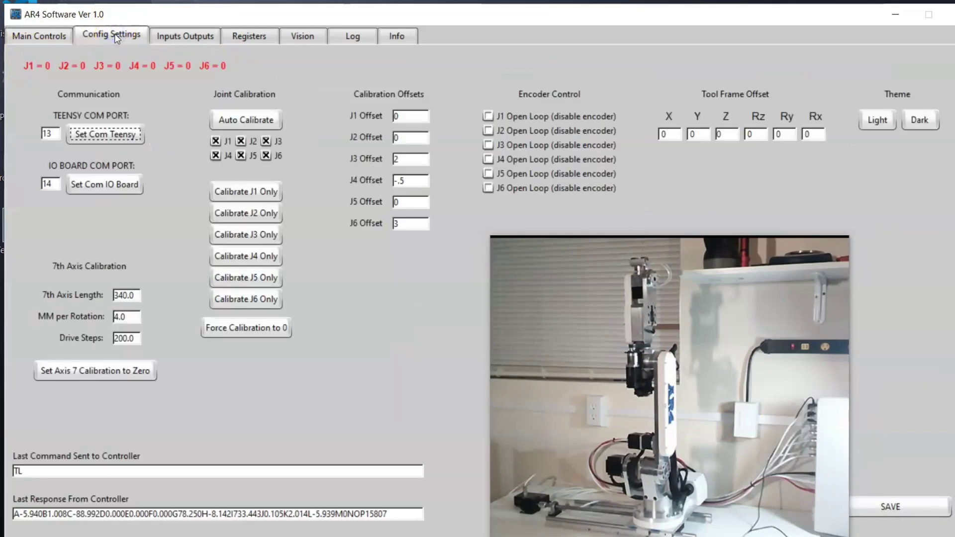
click(233, 121)
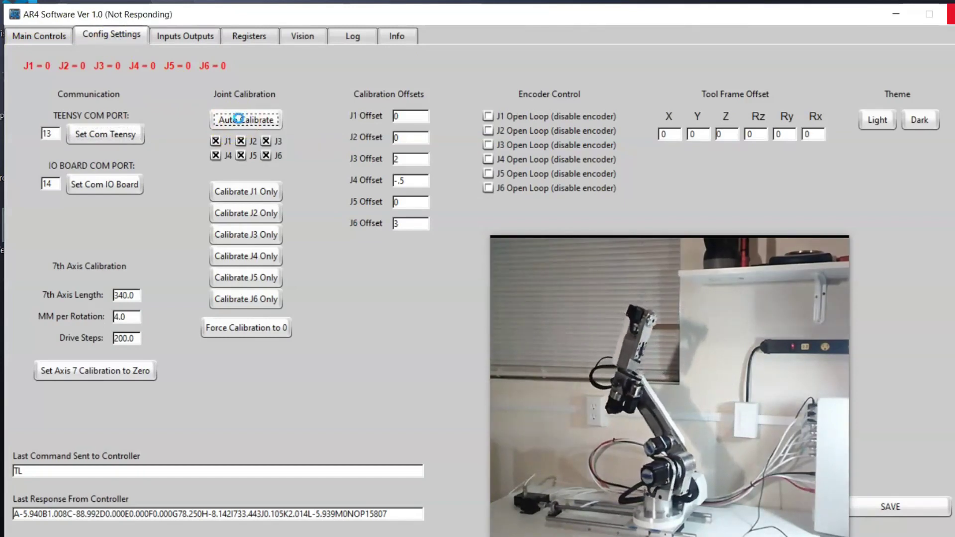
mouse_move(727, 443)
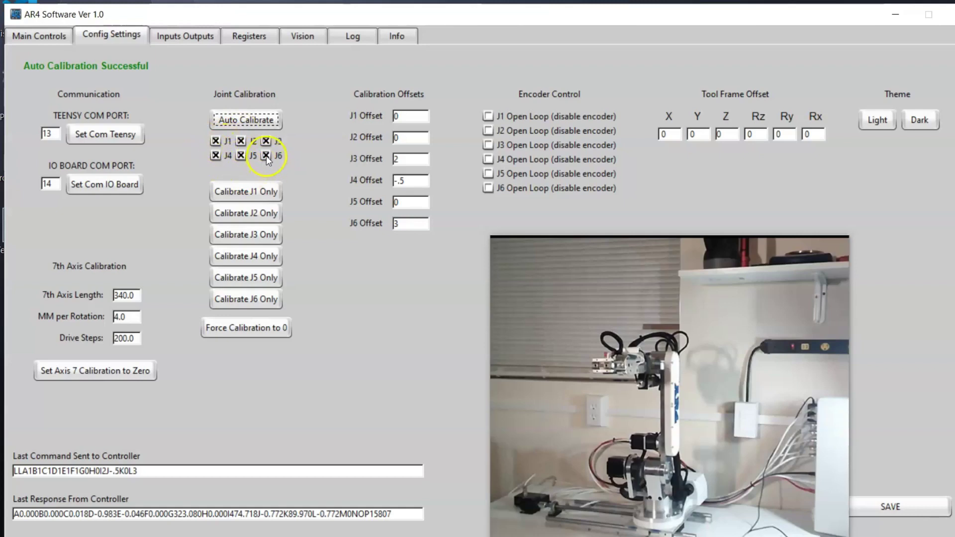
click(218, 156)
Switch back to the Main Controls page.
click(36, 39)
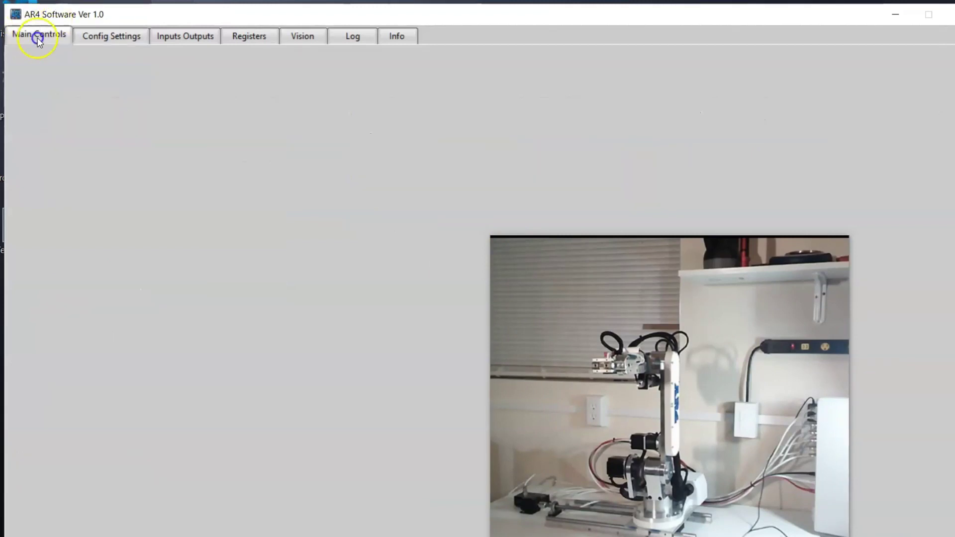